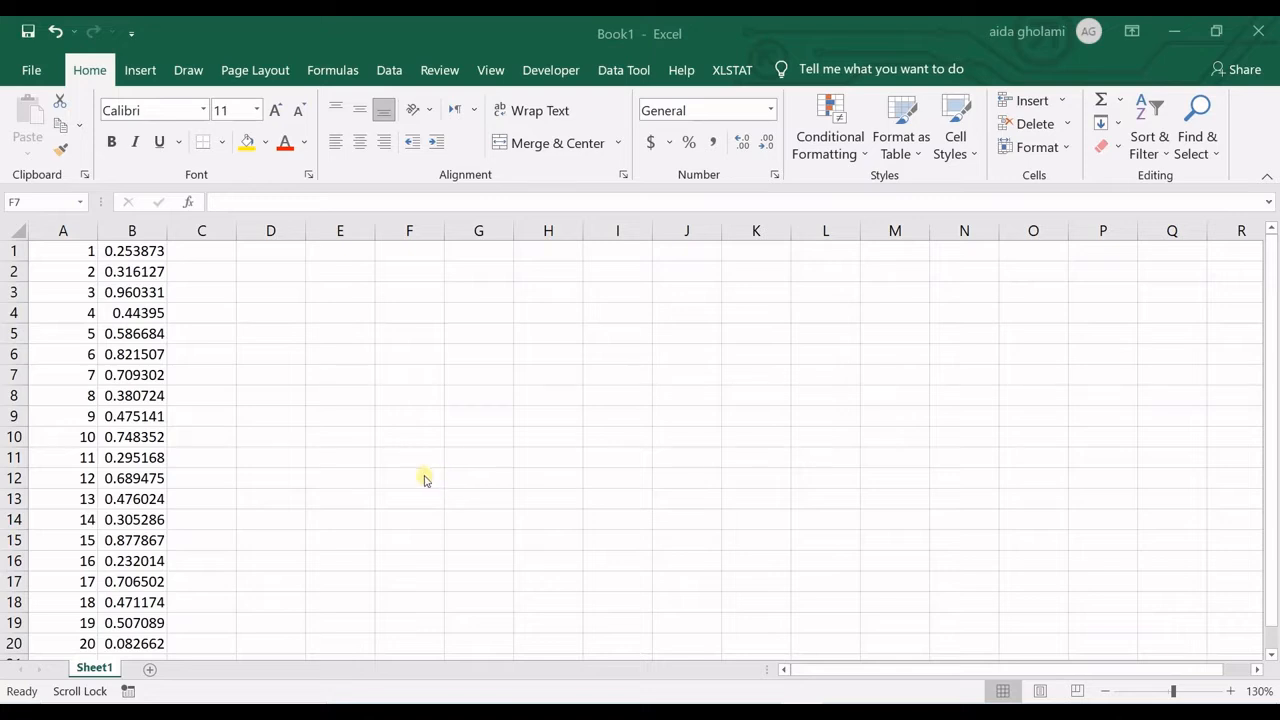
click(134, 290)
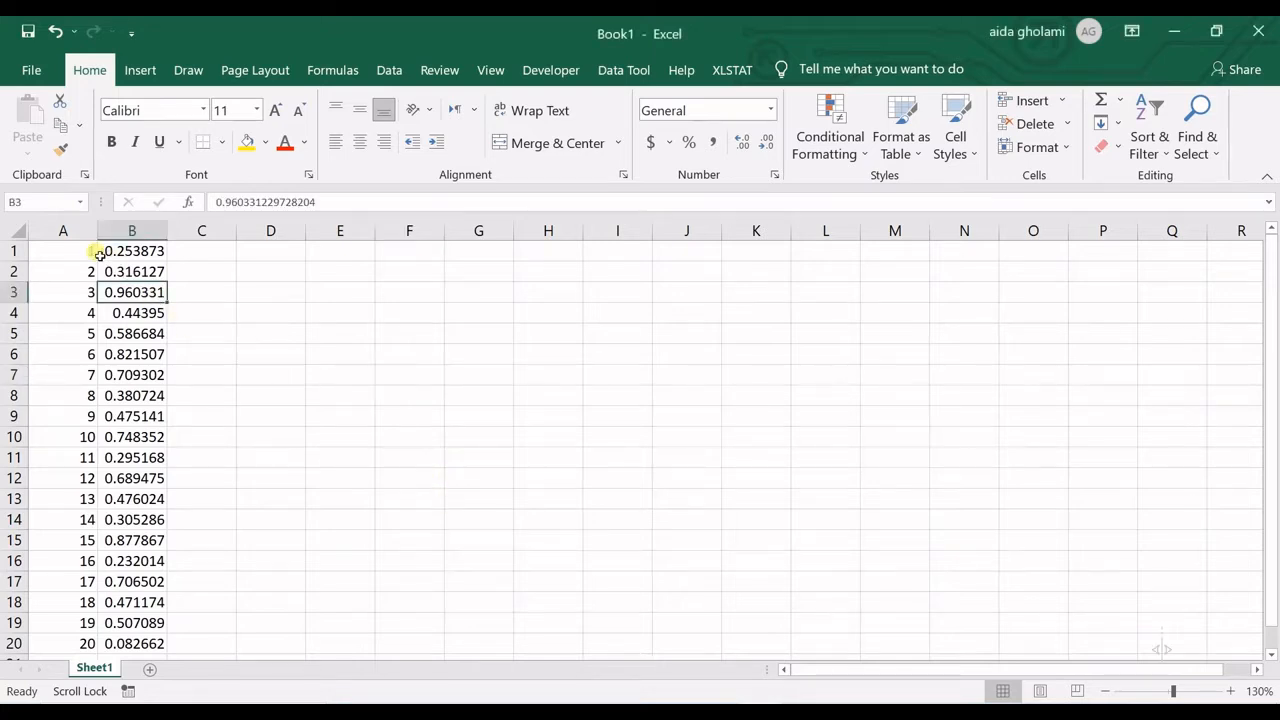
click(96, 254)
click(115, 258)
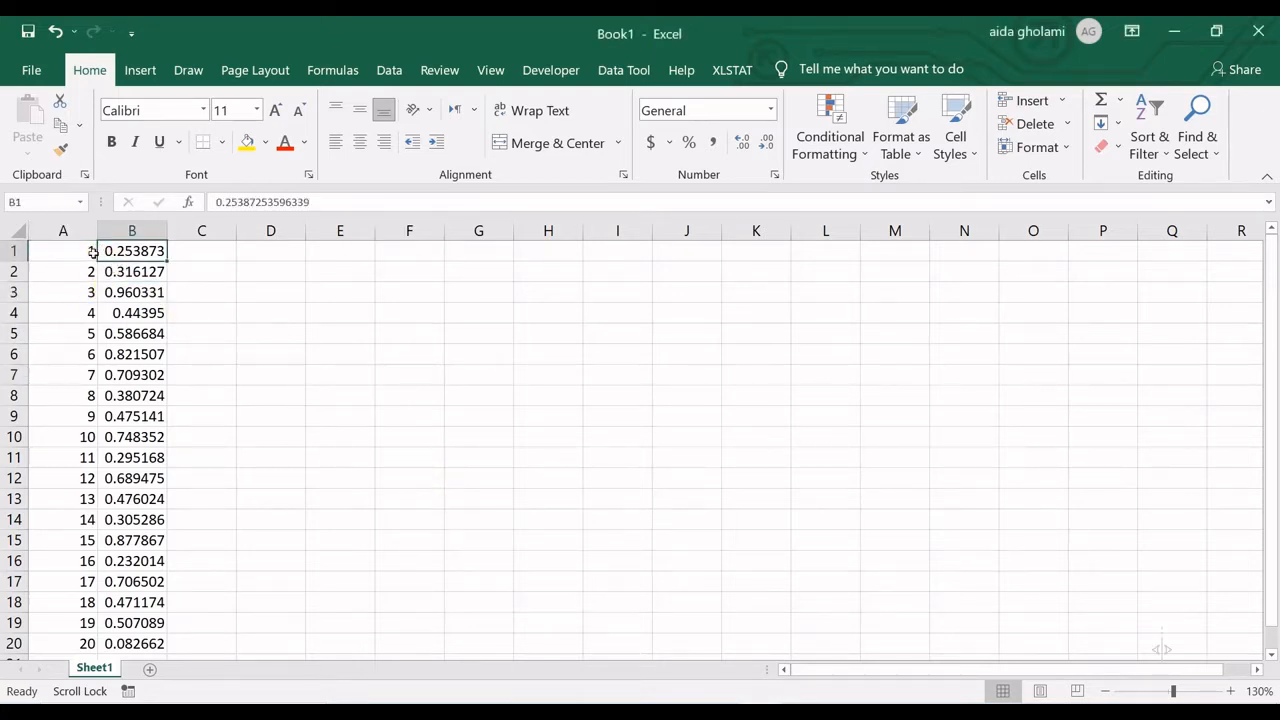
drag(90, 252, 145, 260)
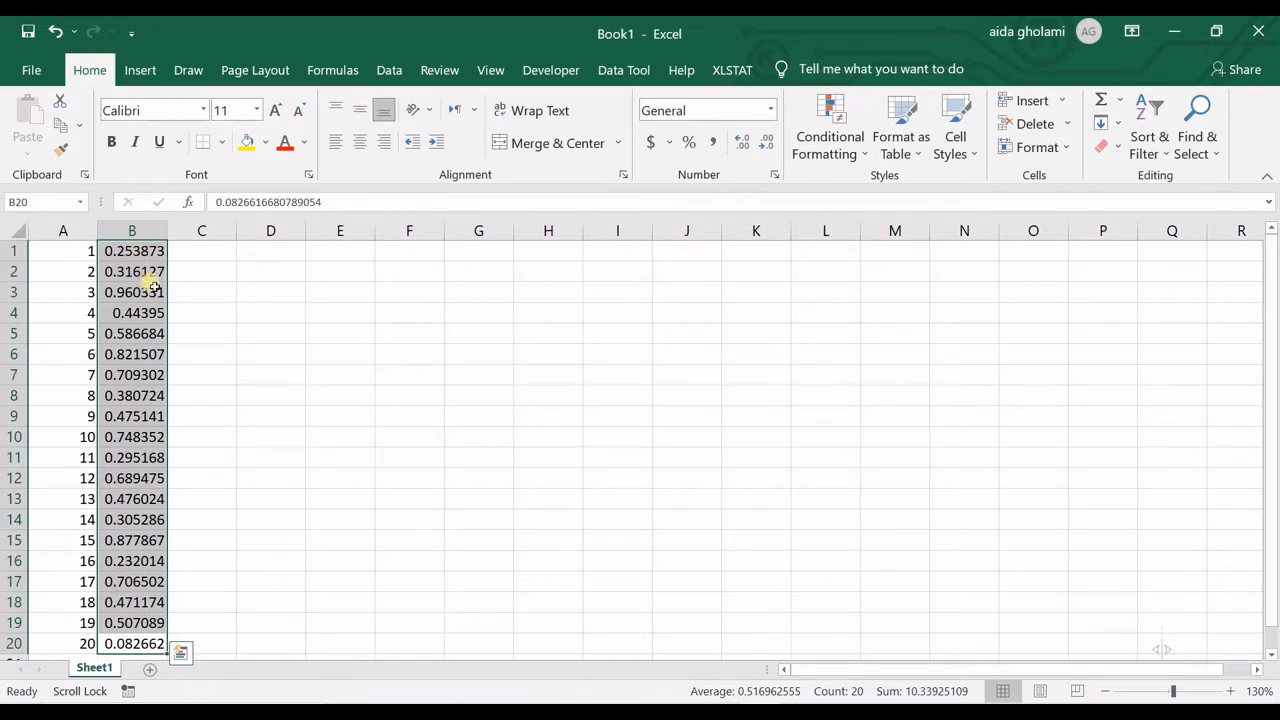
click(190, 289)
click(145, 272)
Step: Insert a Scatter with Smooth Lines and Markers chart from columns A and B and enlarge it to start in column C at row 2
click(90, 252)
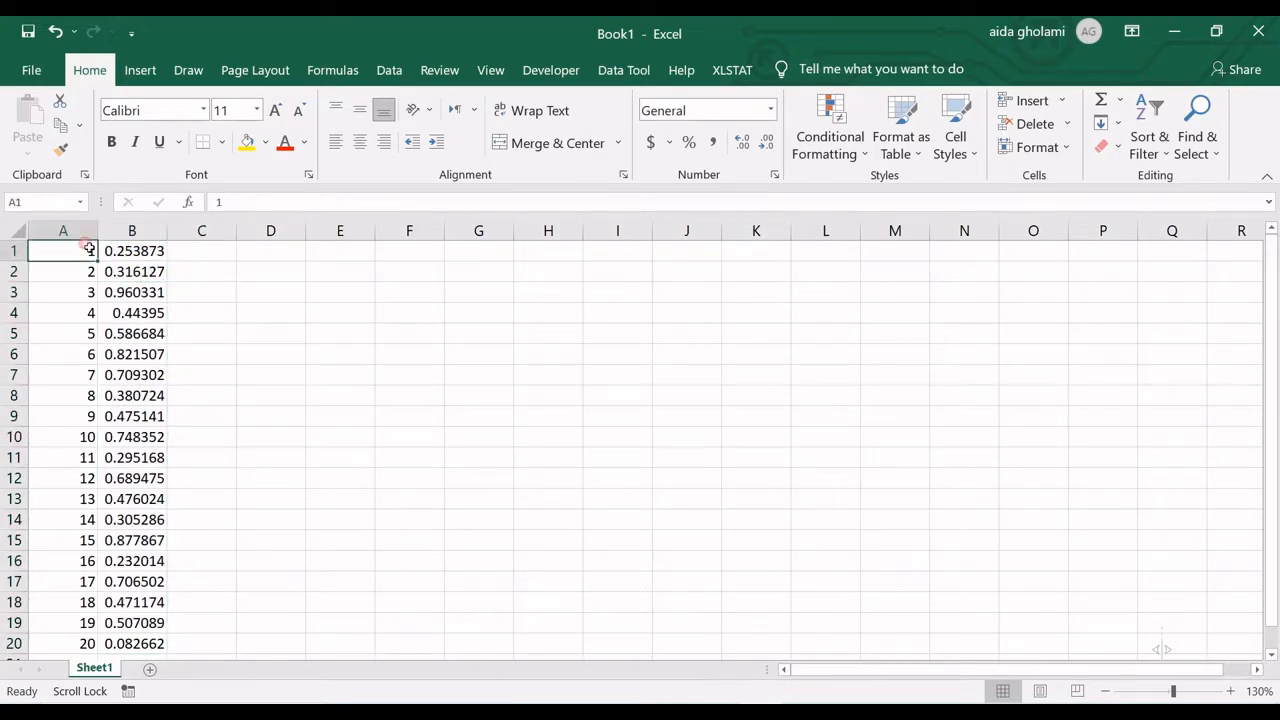
click(140, 70)
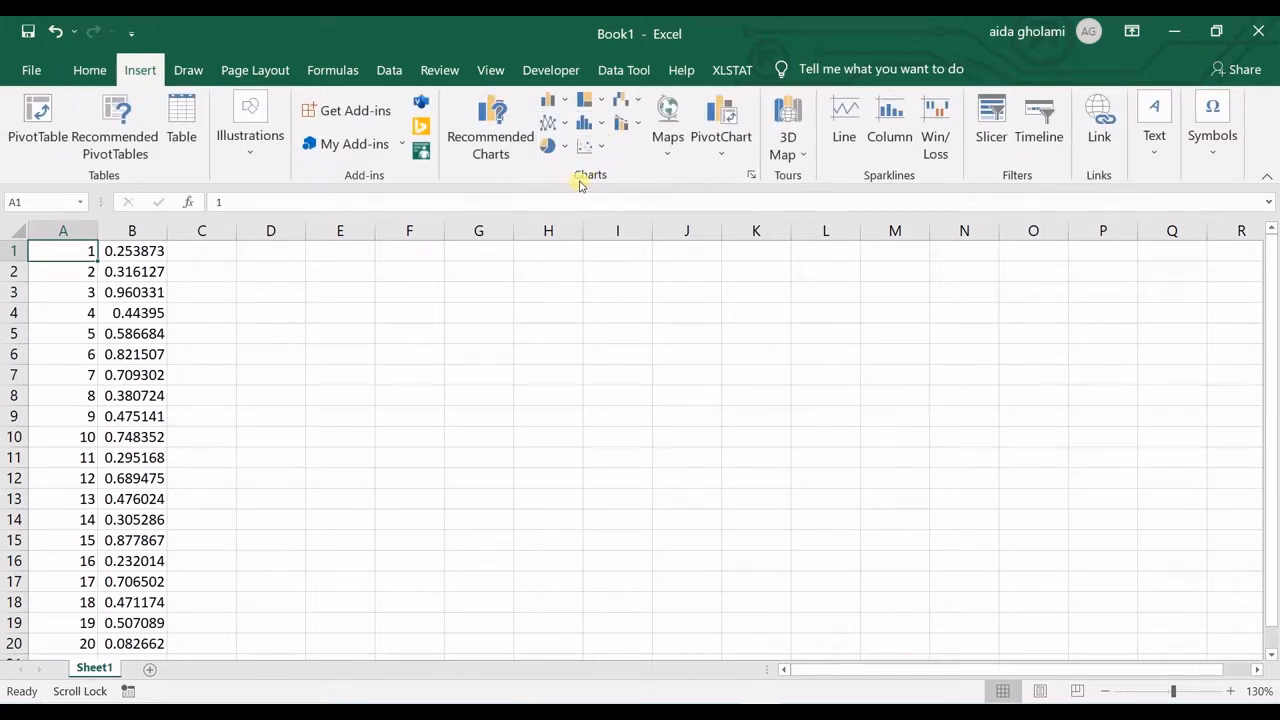
click(586, 148)
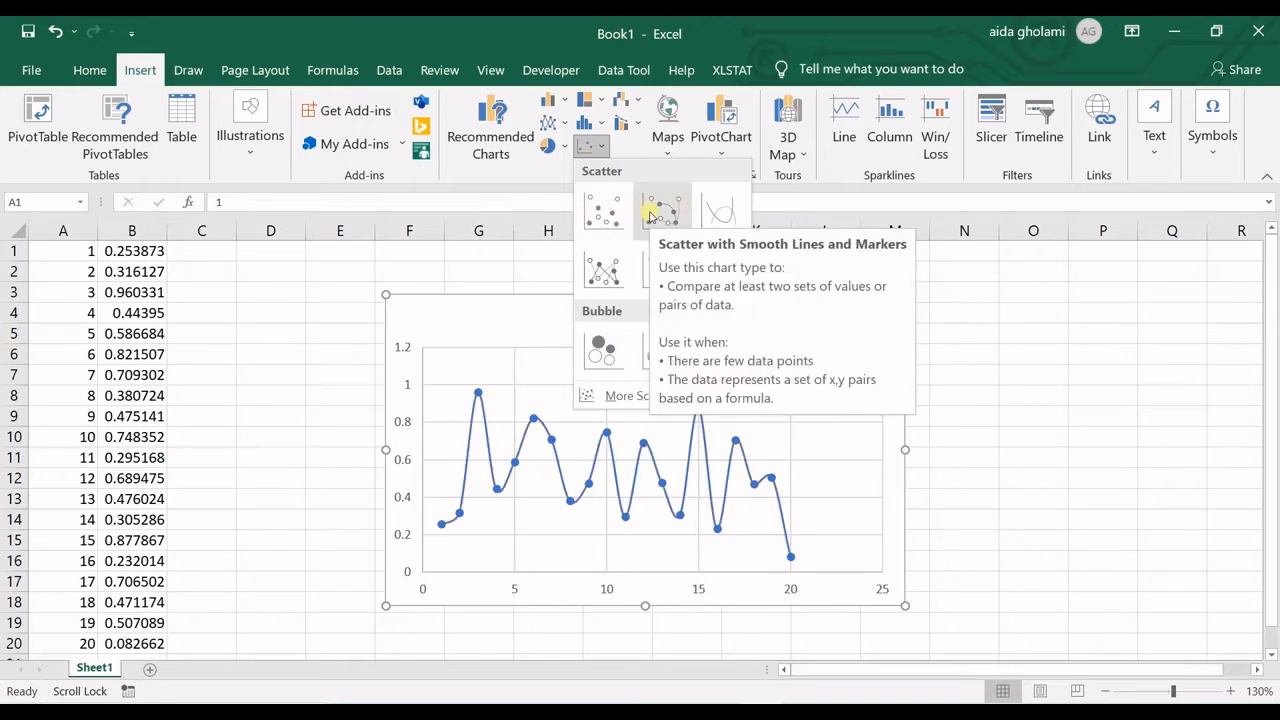
click(652, 208)
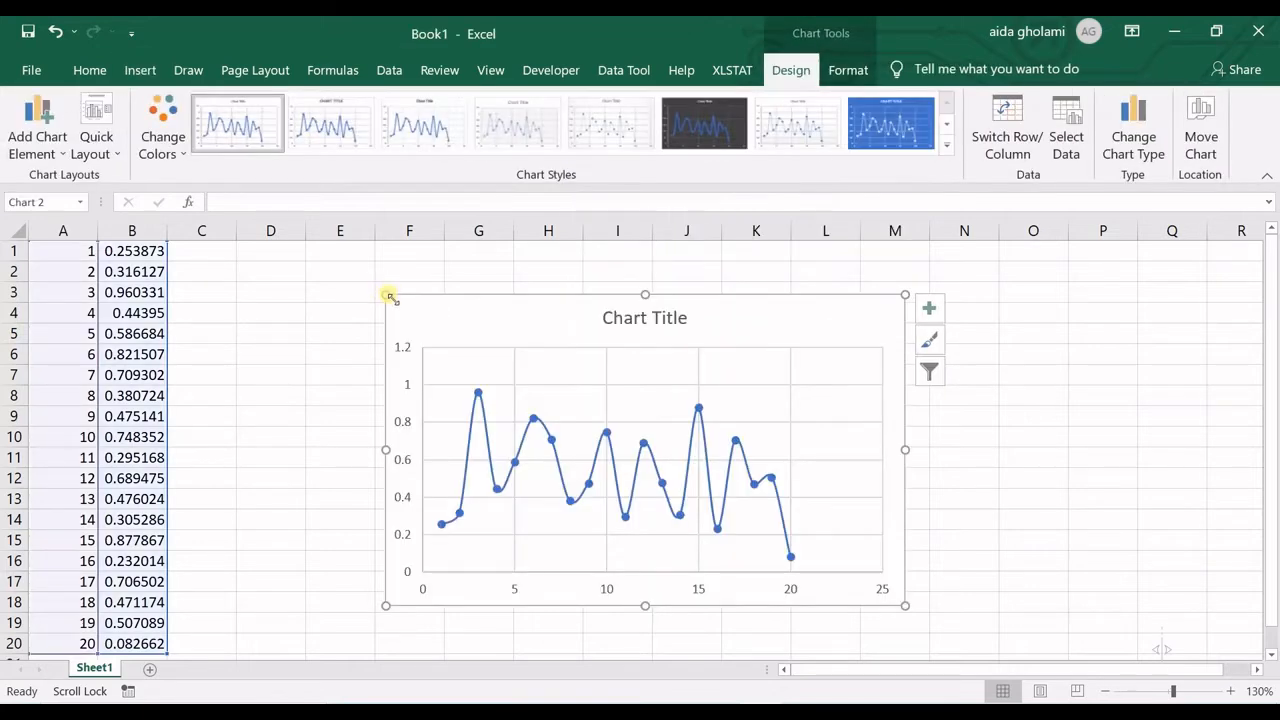
drag(386, 295, 204, 259)
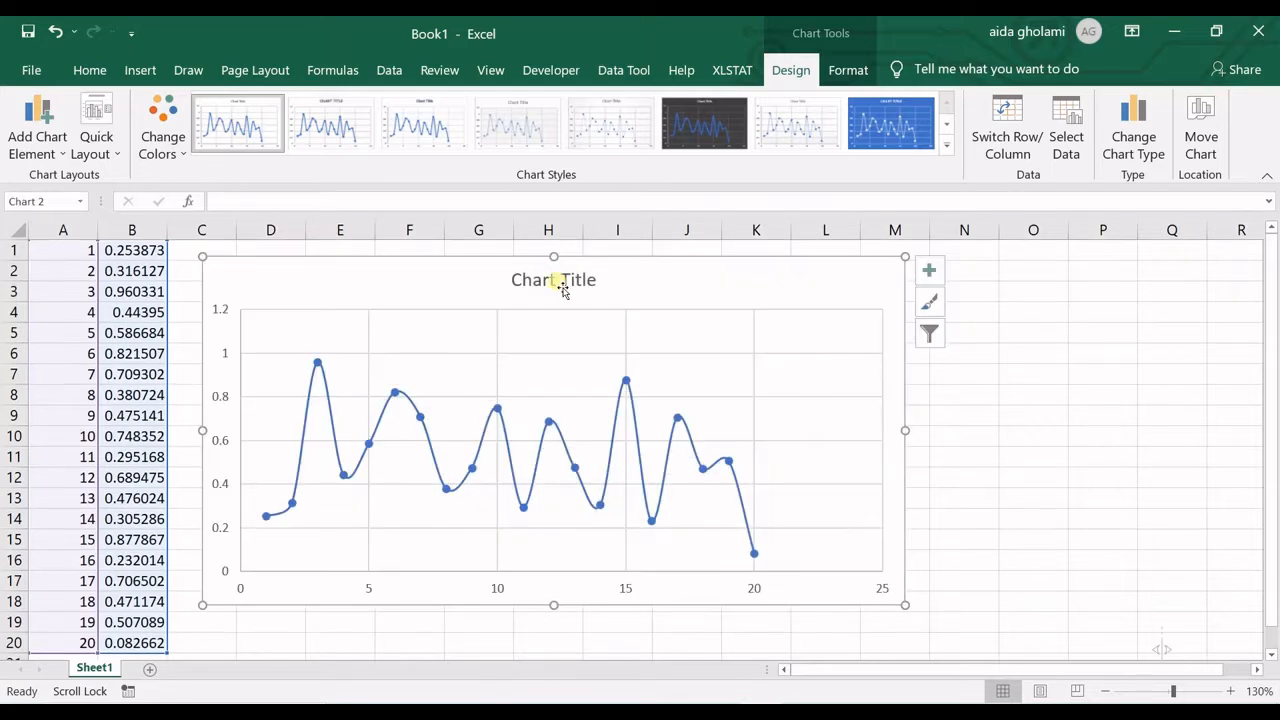
Step: Add a trendline to the scatter chart
click(930, 272)
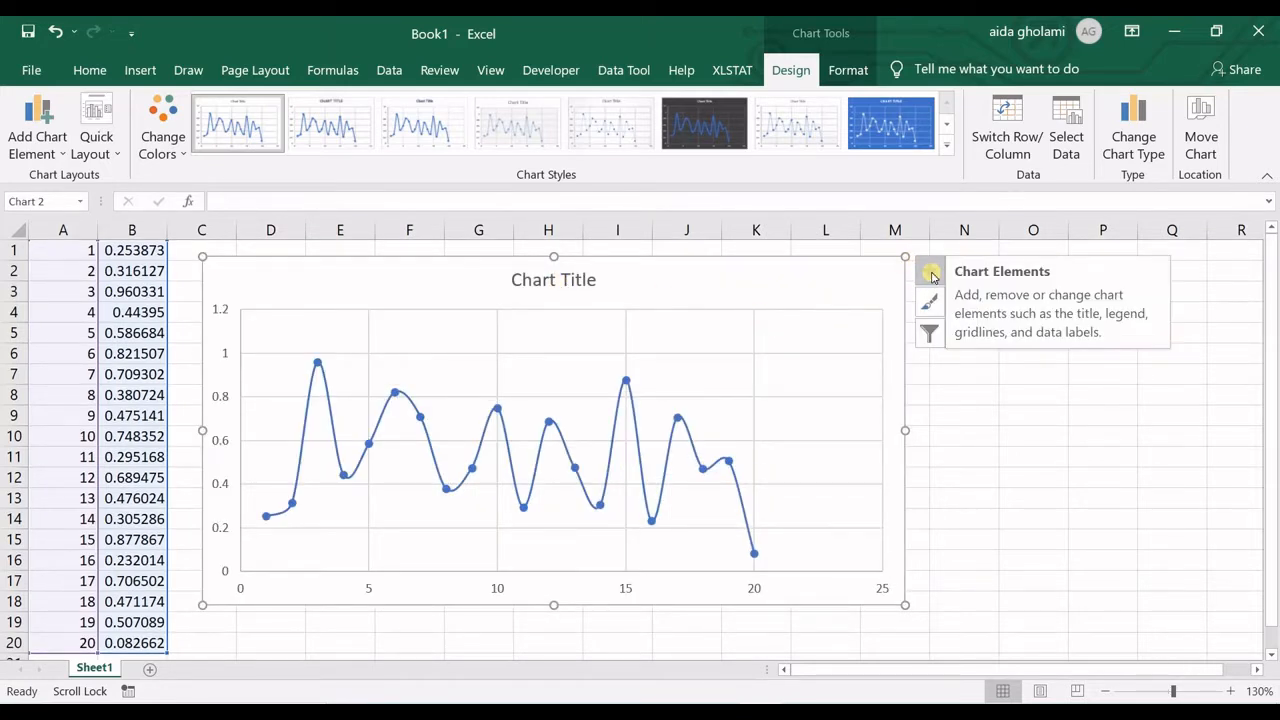
click(930, 273)
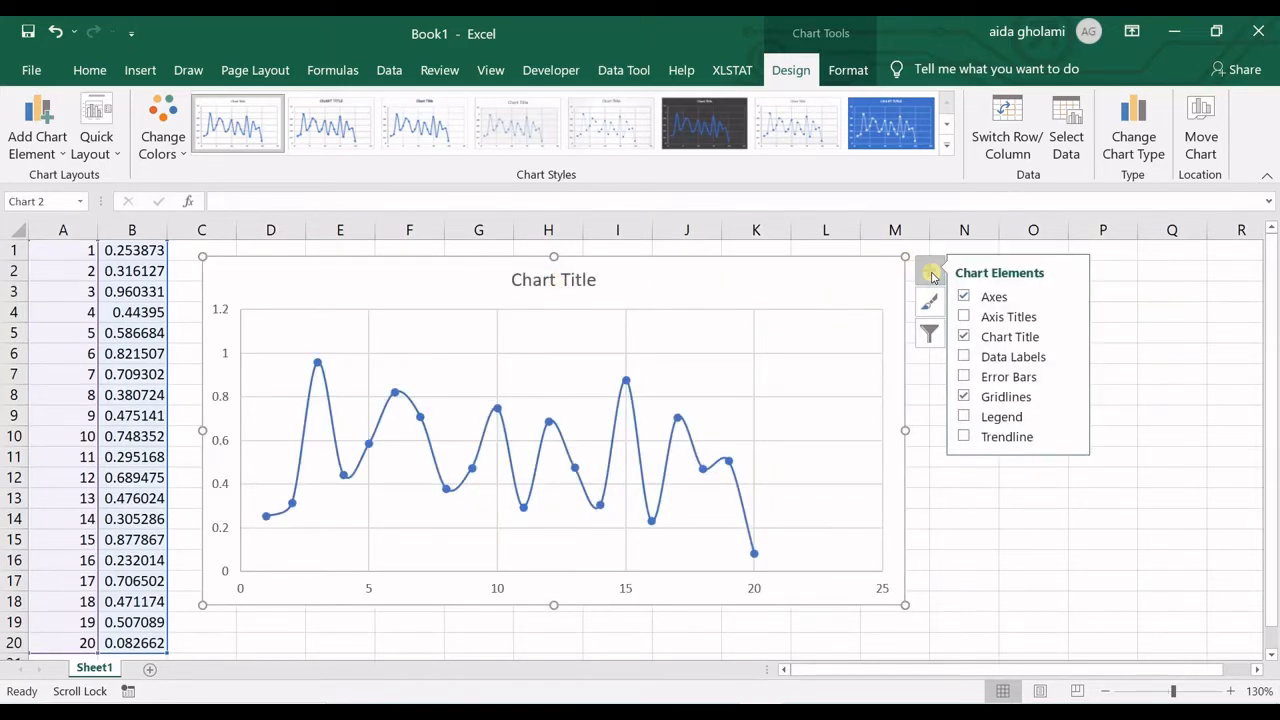
click(963, 437)
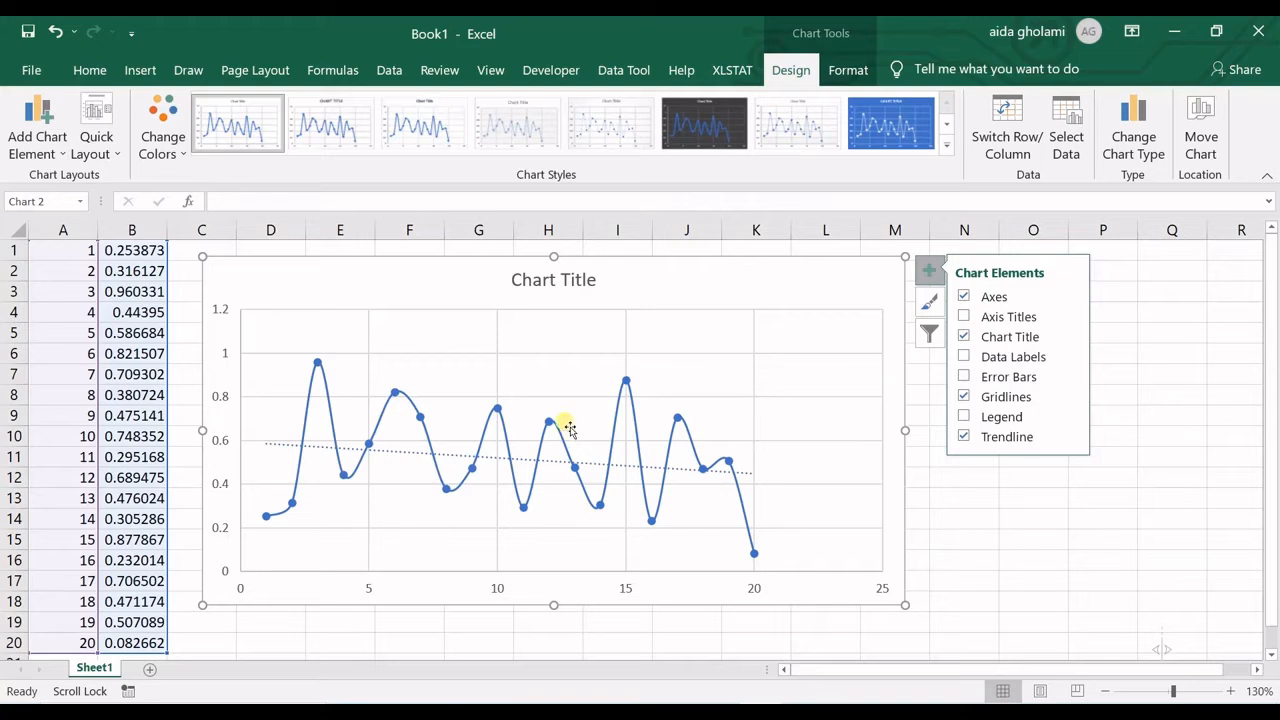
Step: Open the trendline's formatting options and examine the trendline types, naming and forecast settings
click(1073, 430)
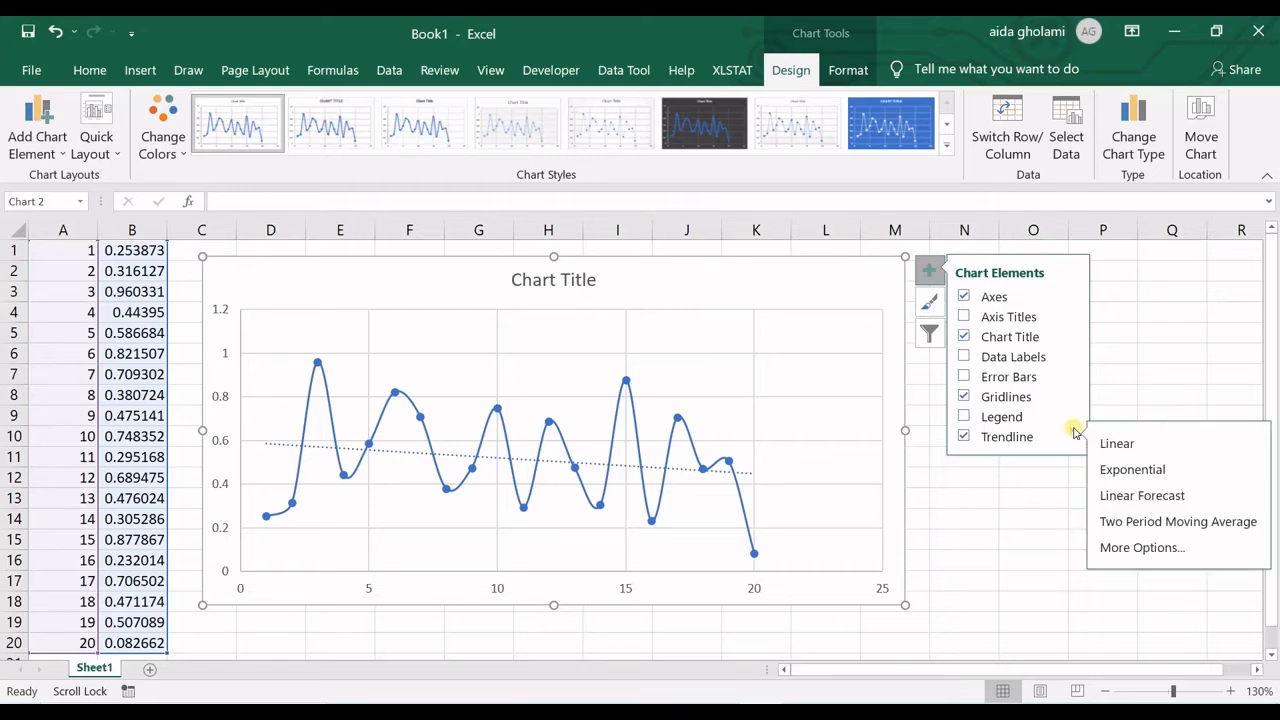
click(1148, 548)
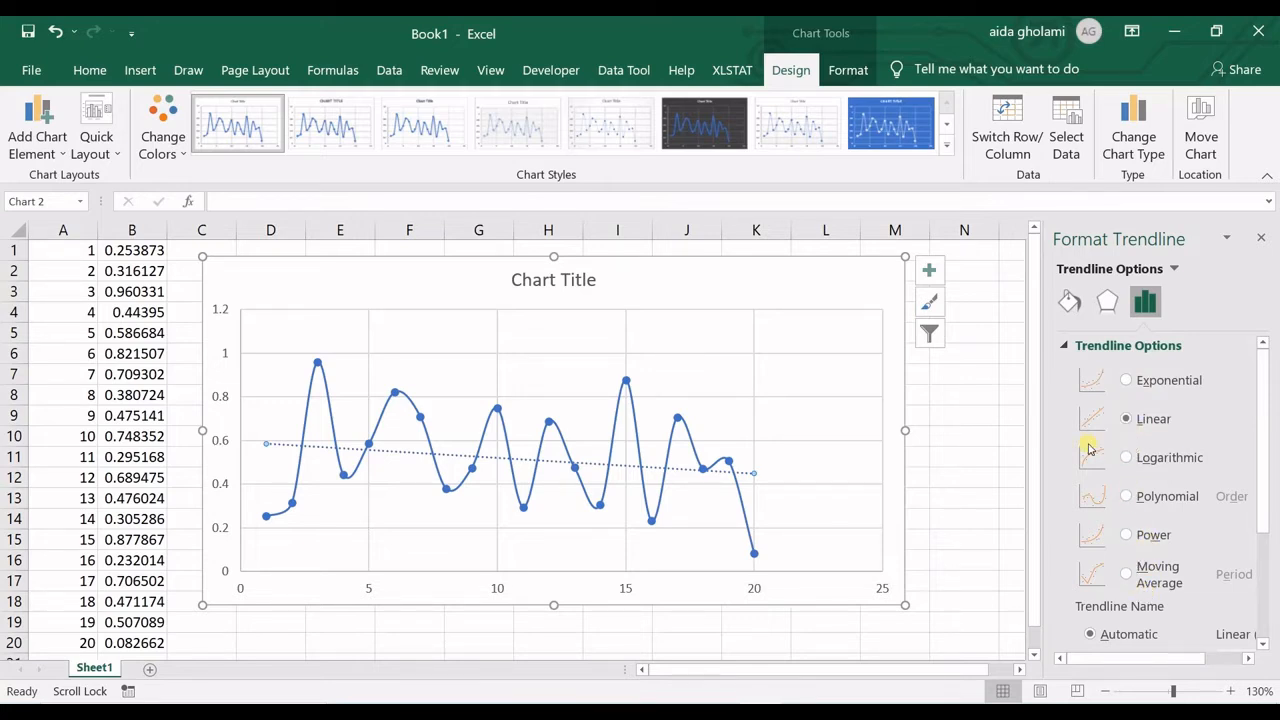
scroll(1090, 405, down, 2)
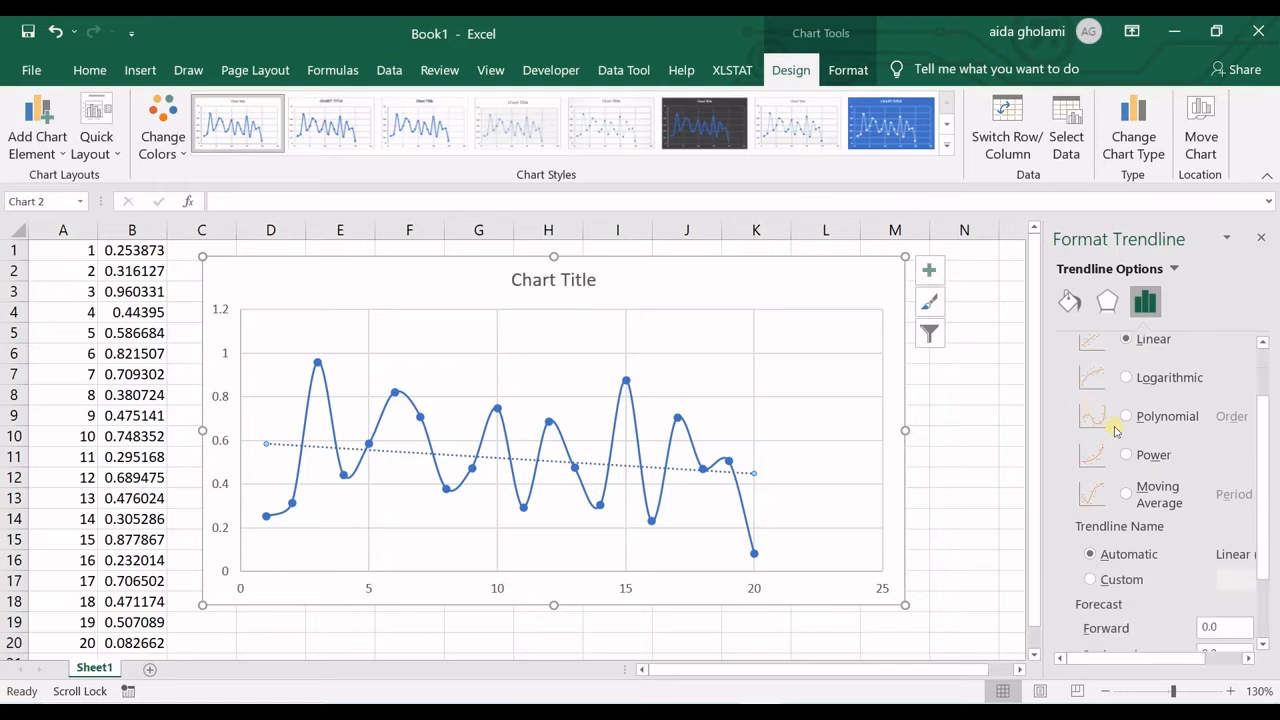
scroll(1090, 485, down, 2)
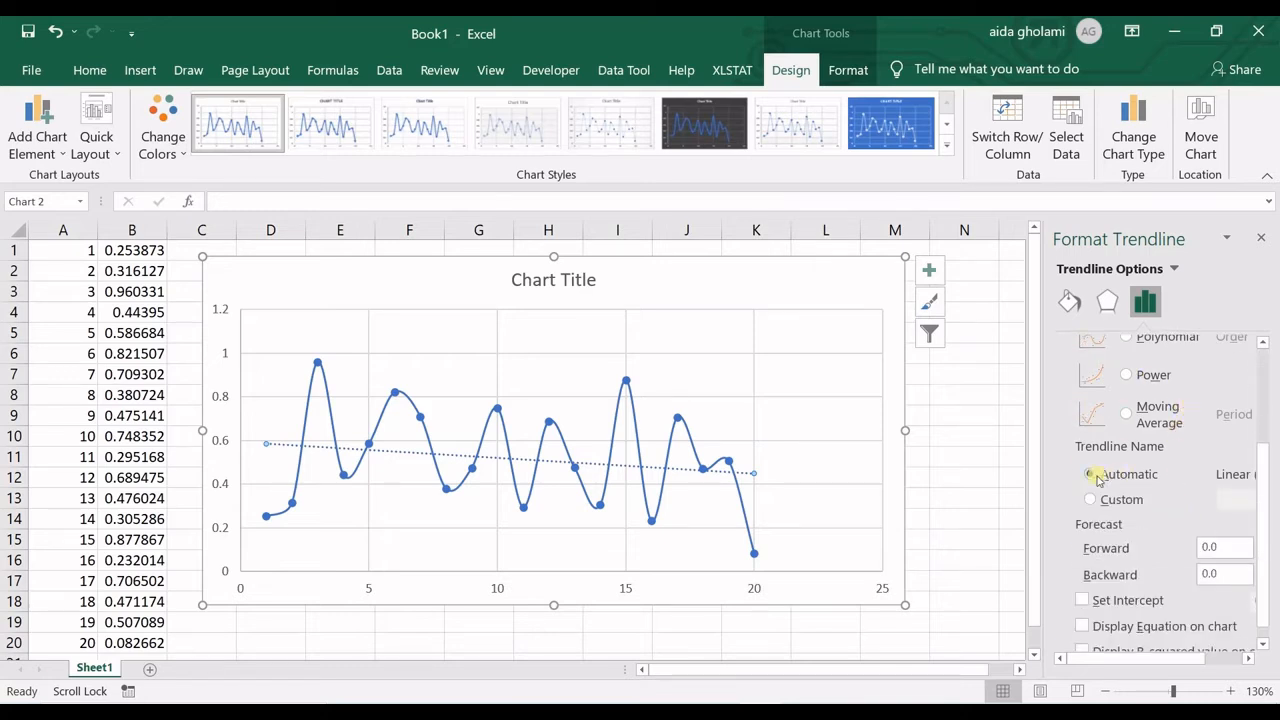
click(1084, 476)
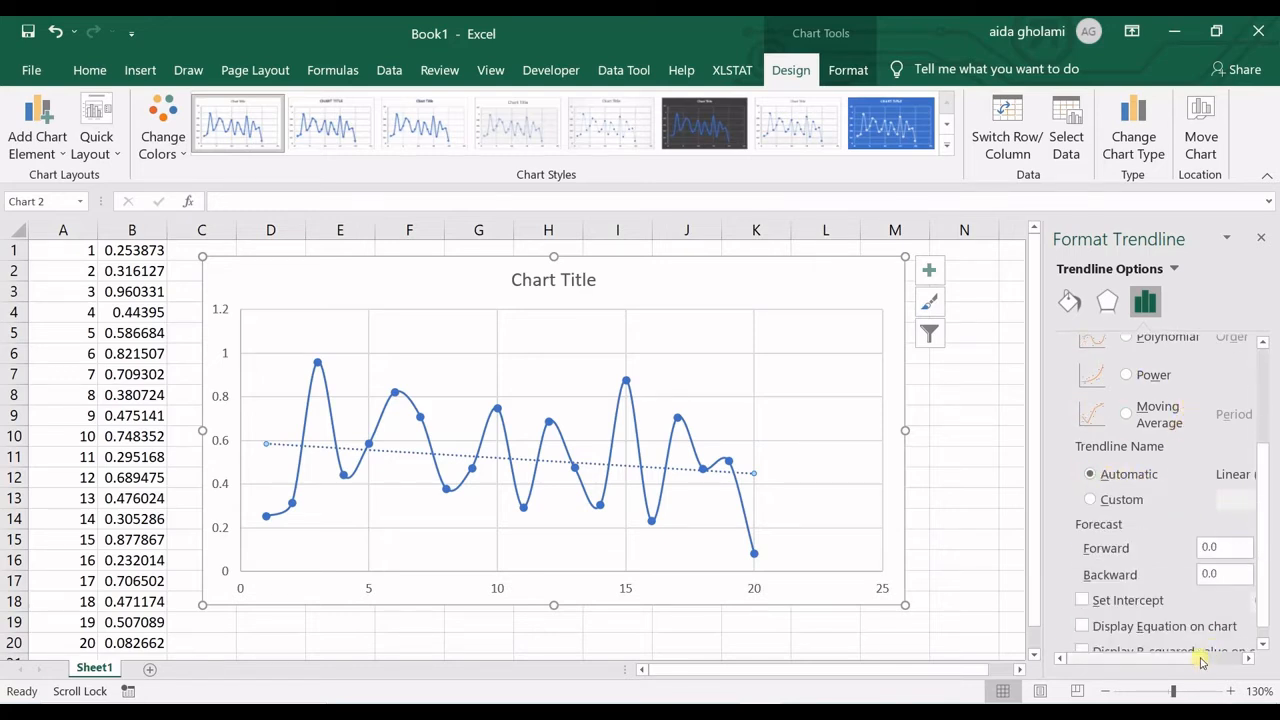
drag(1199, 659, 1170, 659)
scroll(1205, 445, down, 1)
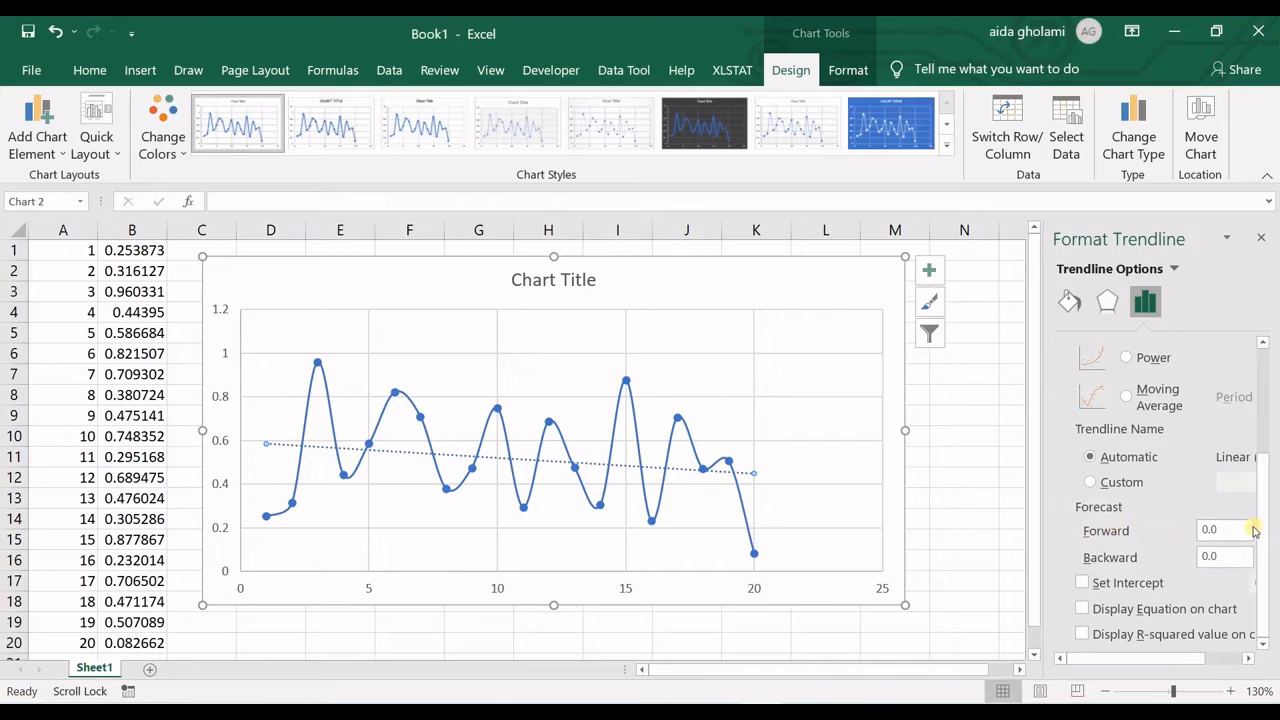
click(1228, 557)
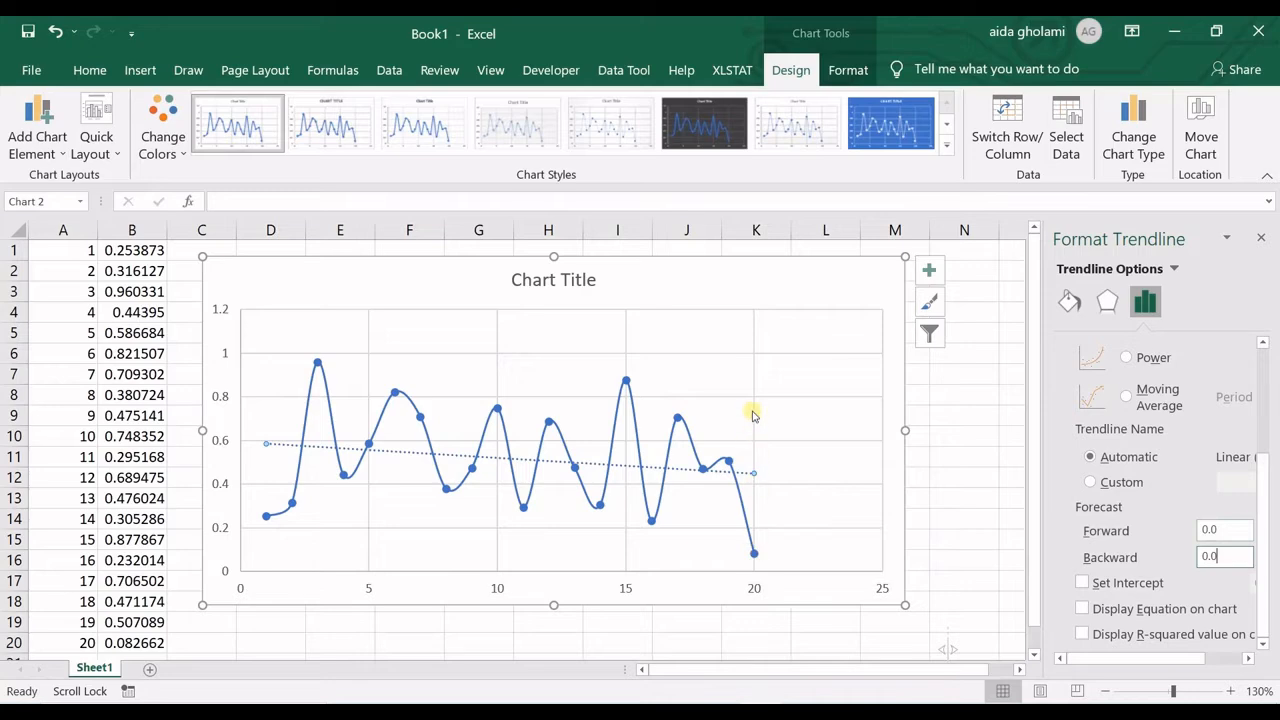
click(75, 645)
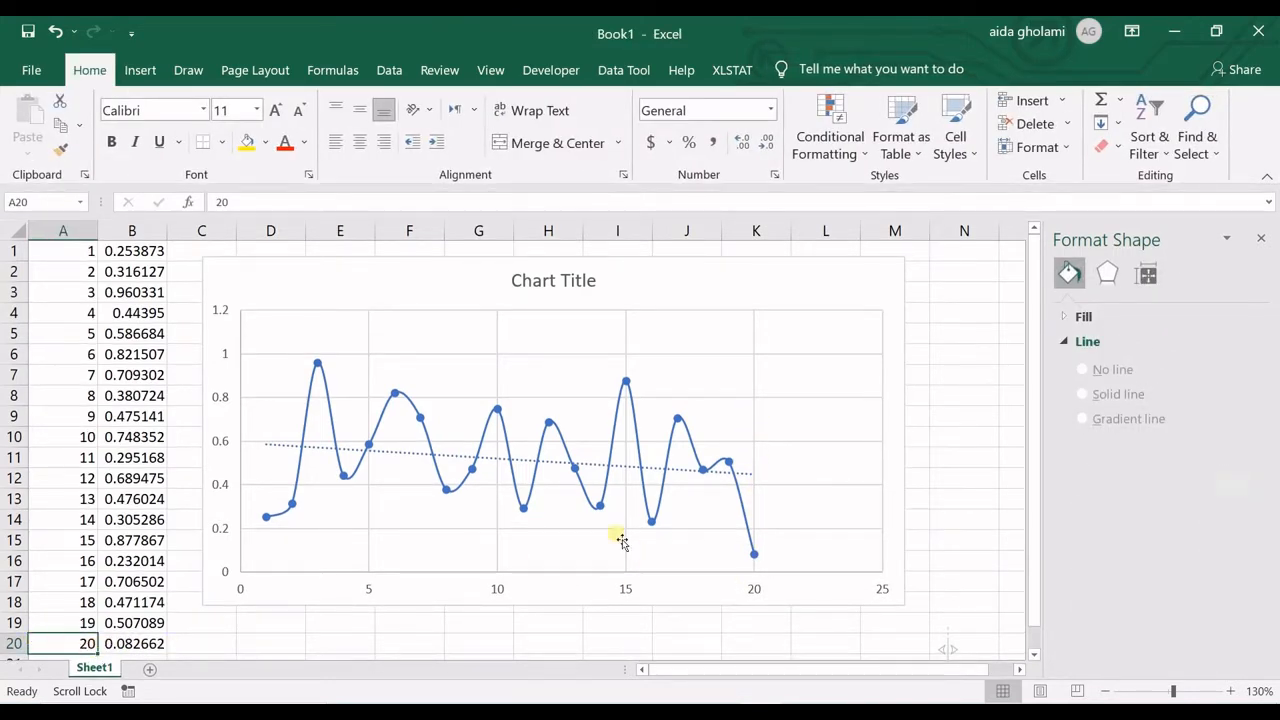
click(716, 487)
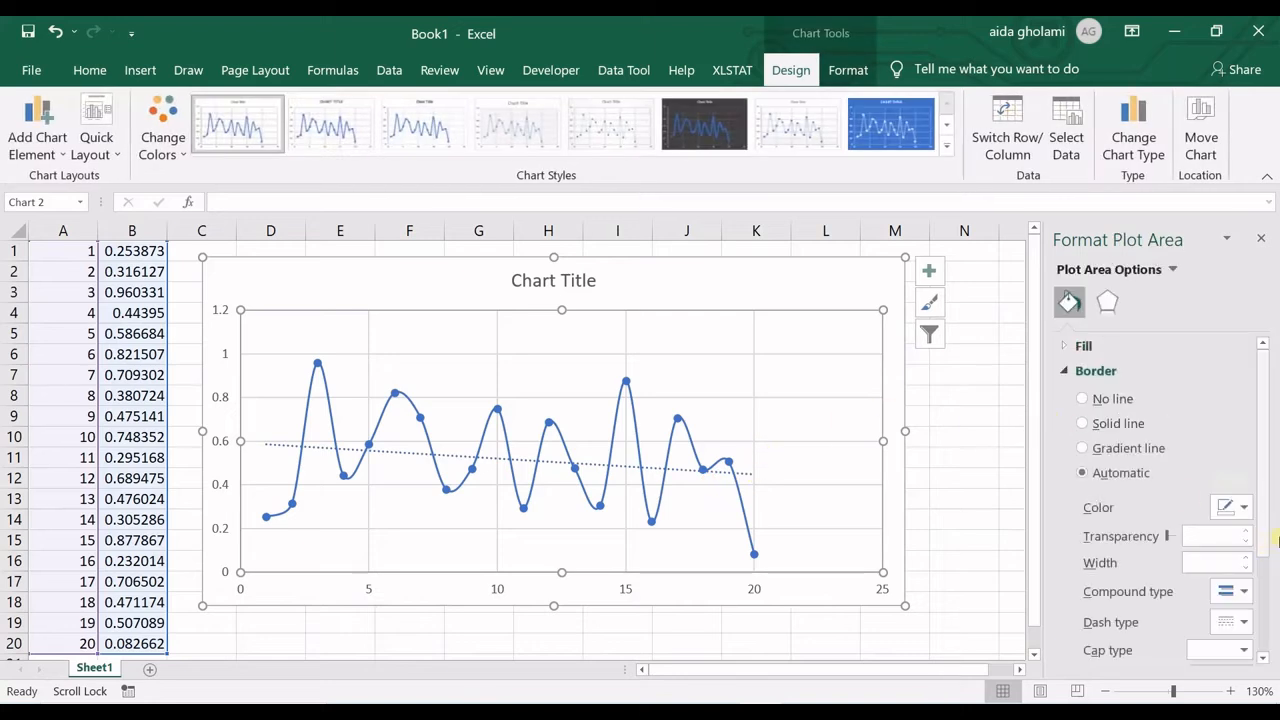
Step: Reopen the trendline's formatting options and set its forward forecast to 1.0, leaving the equation off the chart
click(929, 270)
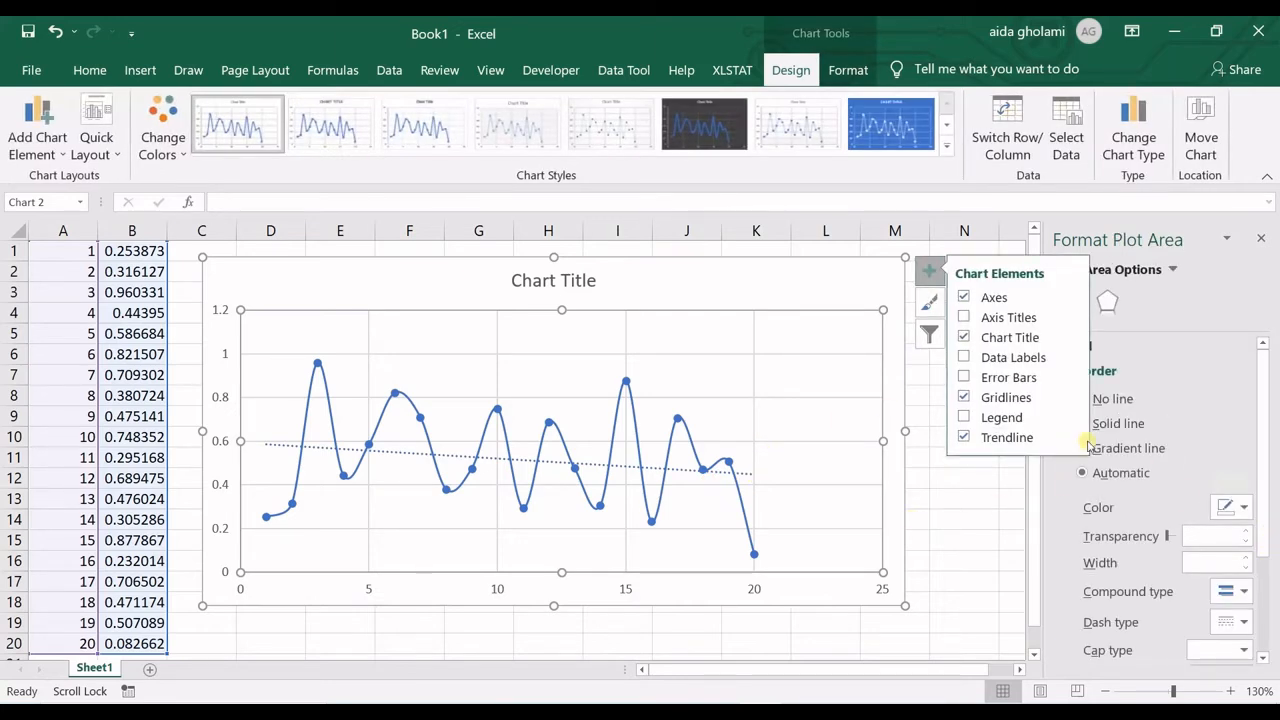
click(1072, 436)
click(1108, 541)
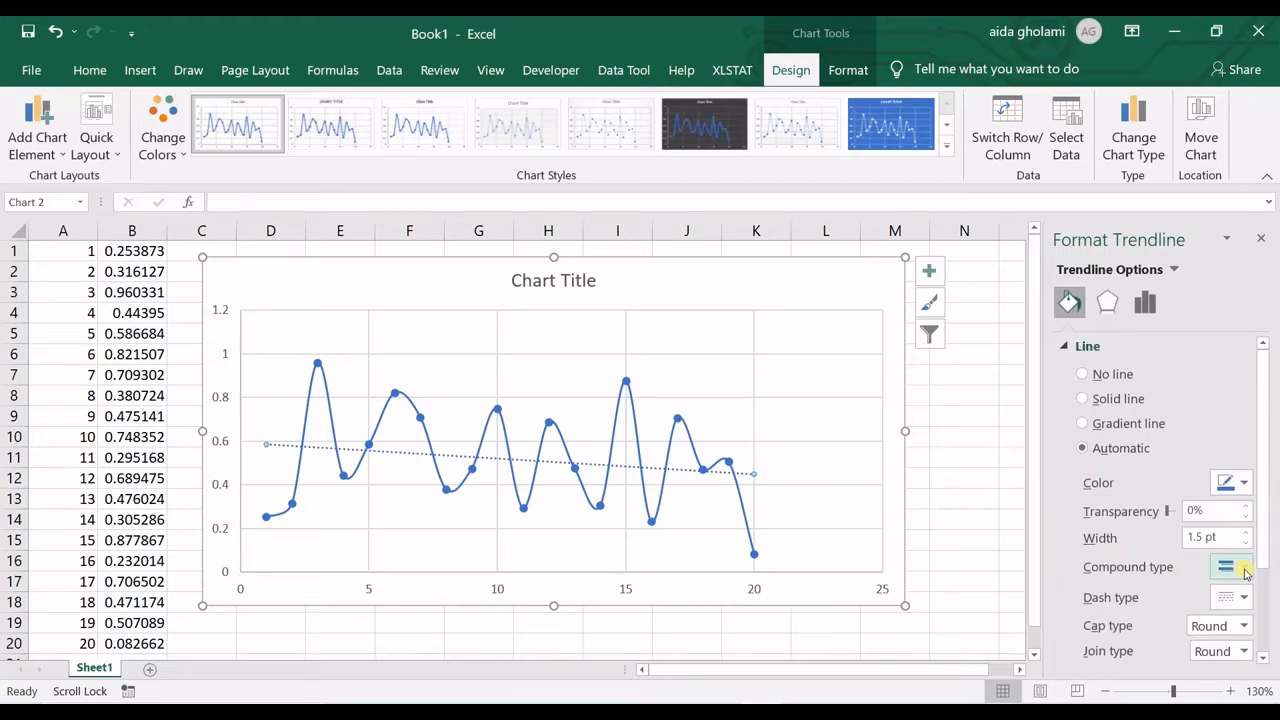
click(1121, 300)
click(1145, 302)
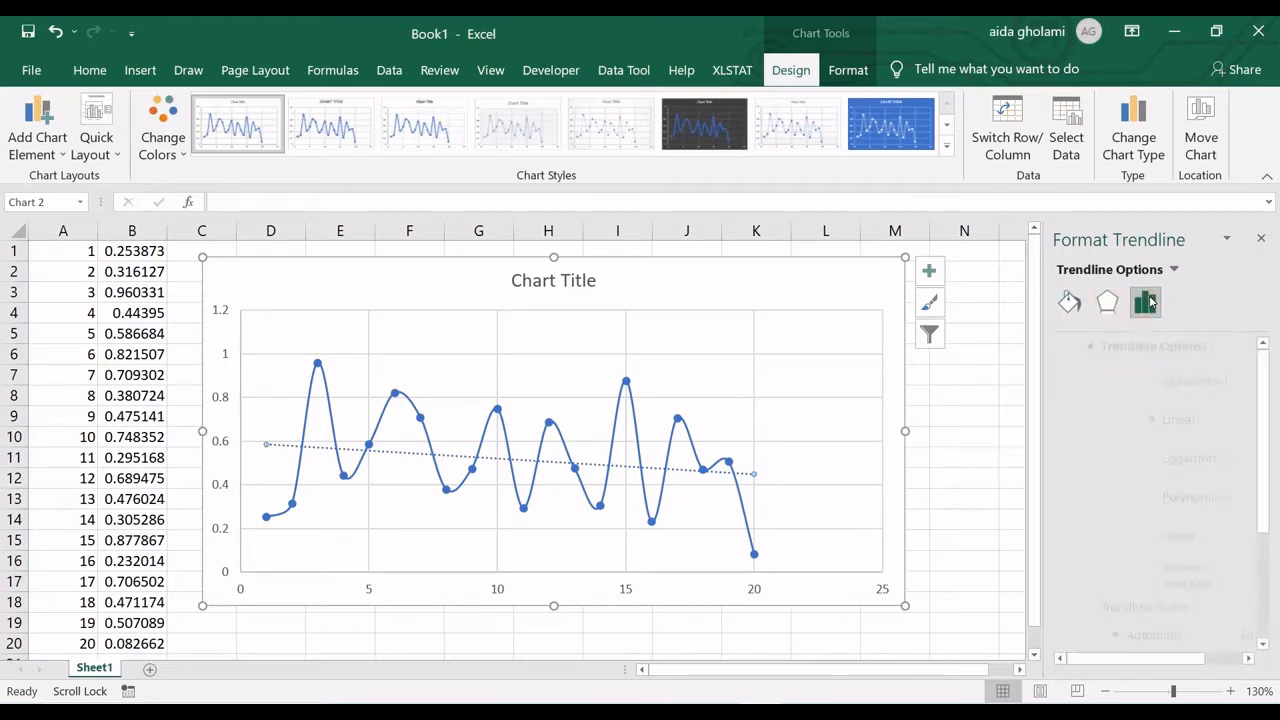
scroll(1182, 563, down, 3)
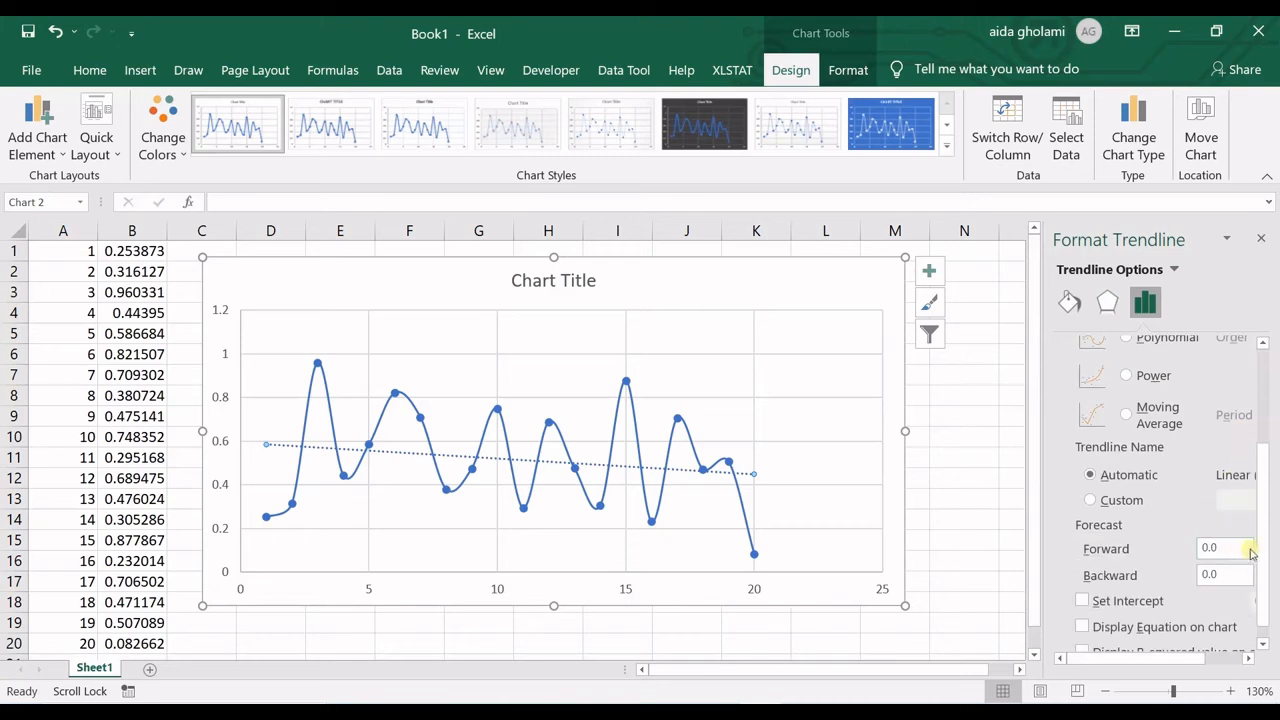
click(1225, 538)
drag(1225, 538, 1201, 538)
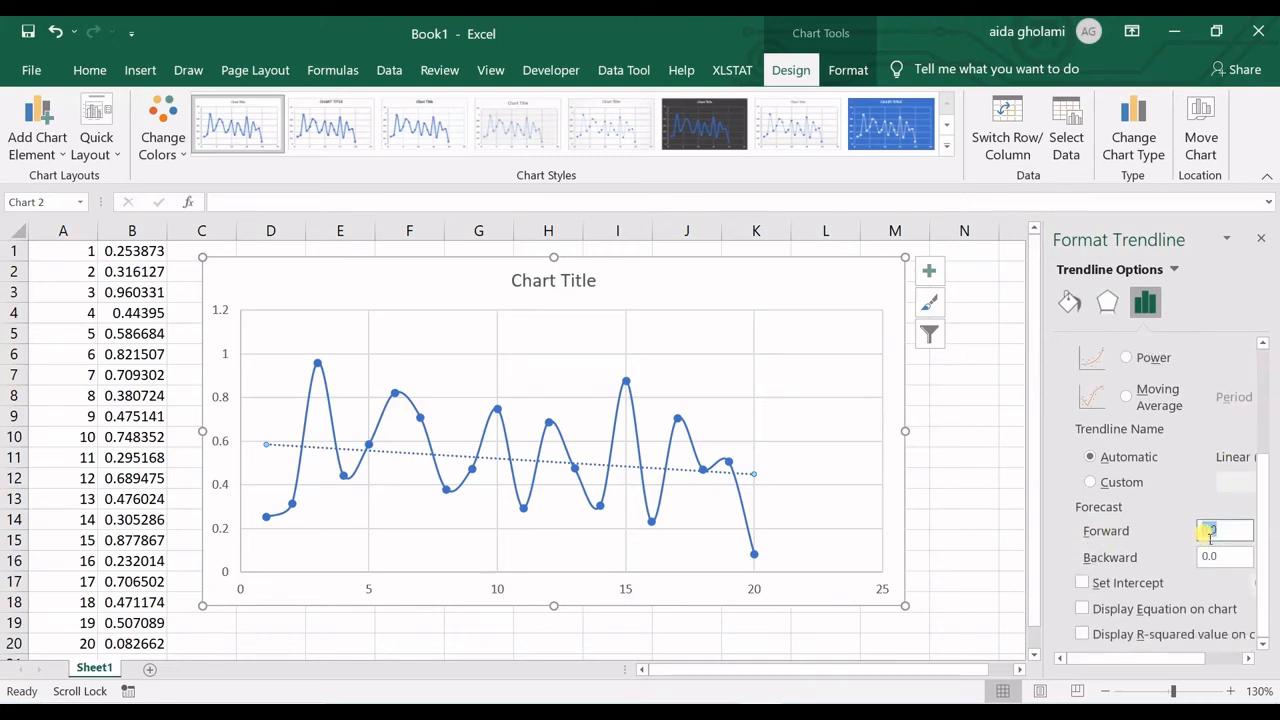
key(BackSpace)
text(1.0)
click(1165, 608)
click(1155, 609)
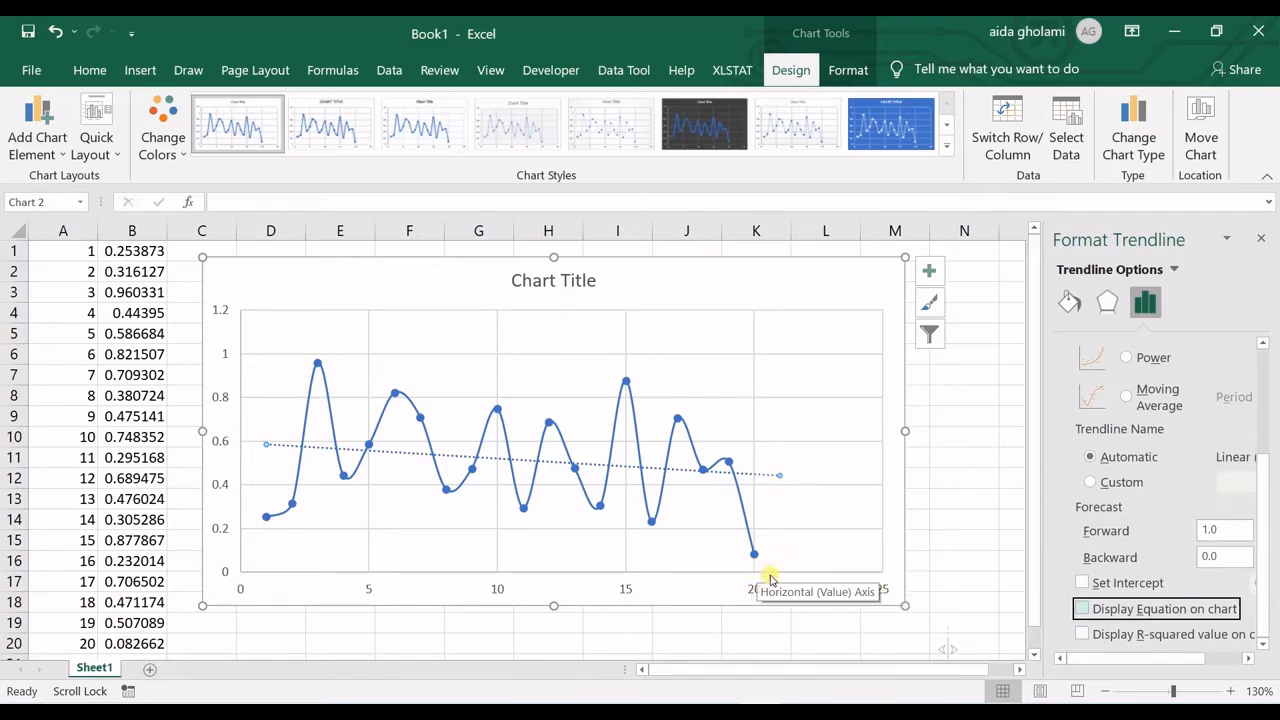
click(1107, 302)
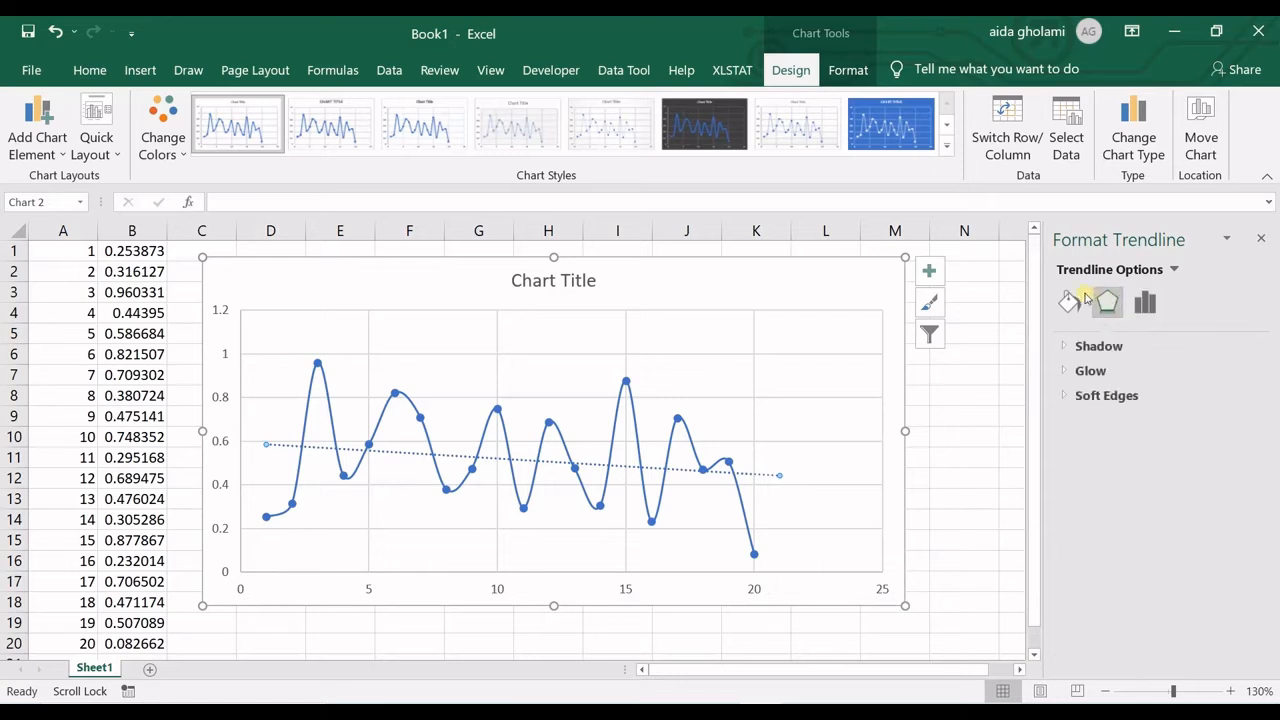
click(1083, 299)
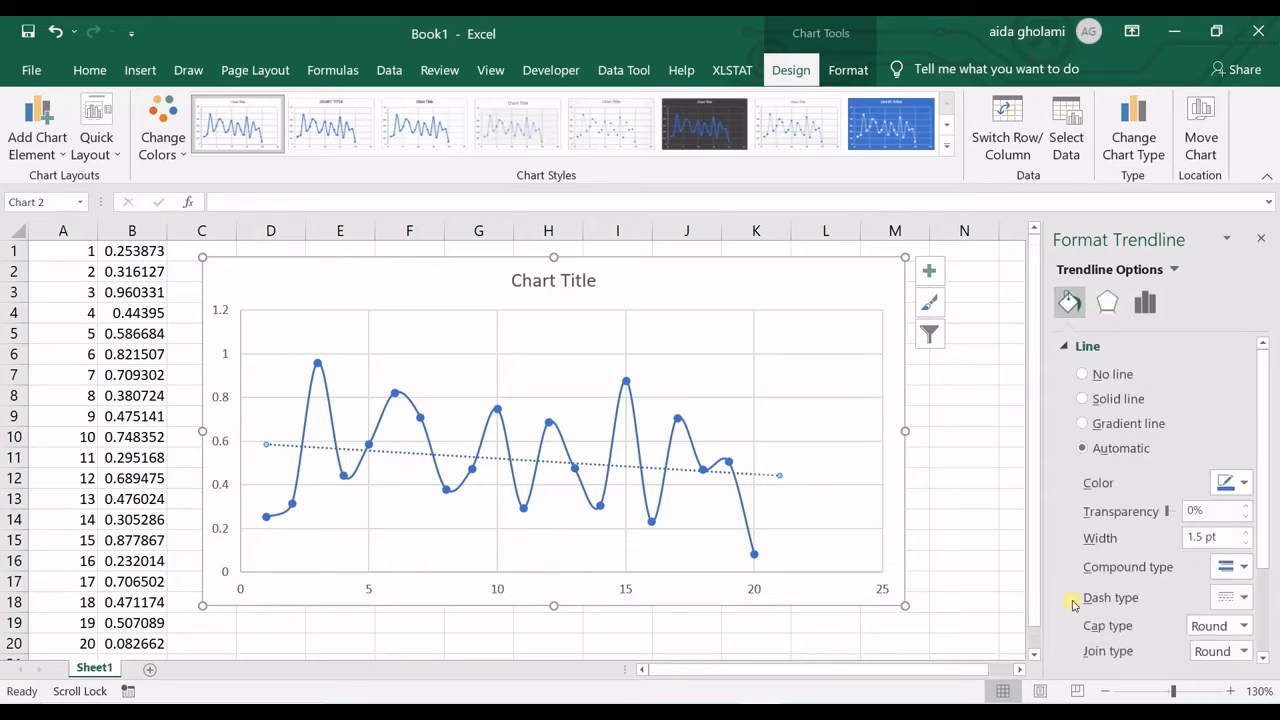
scroll(1068, 603, down, 3)
click(790, 378)
click(855, 295)
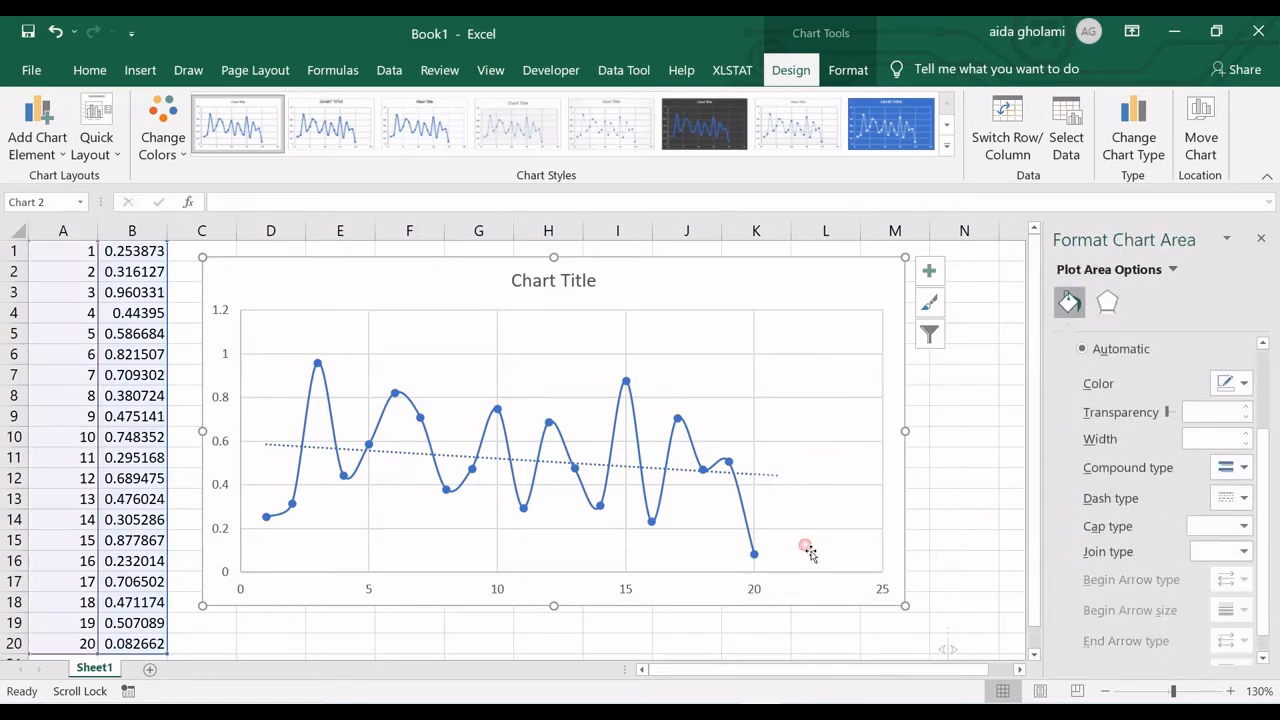
Step: Set the major unit of the chart's horizontal axis to 1.0 and widen the chart to the end of column N
click(753, 592)
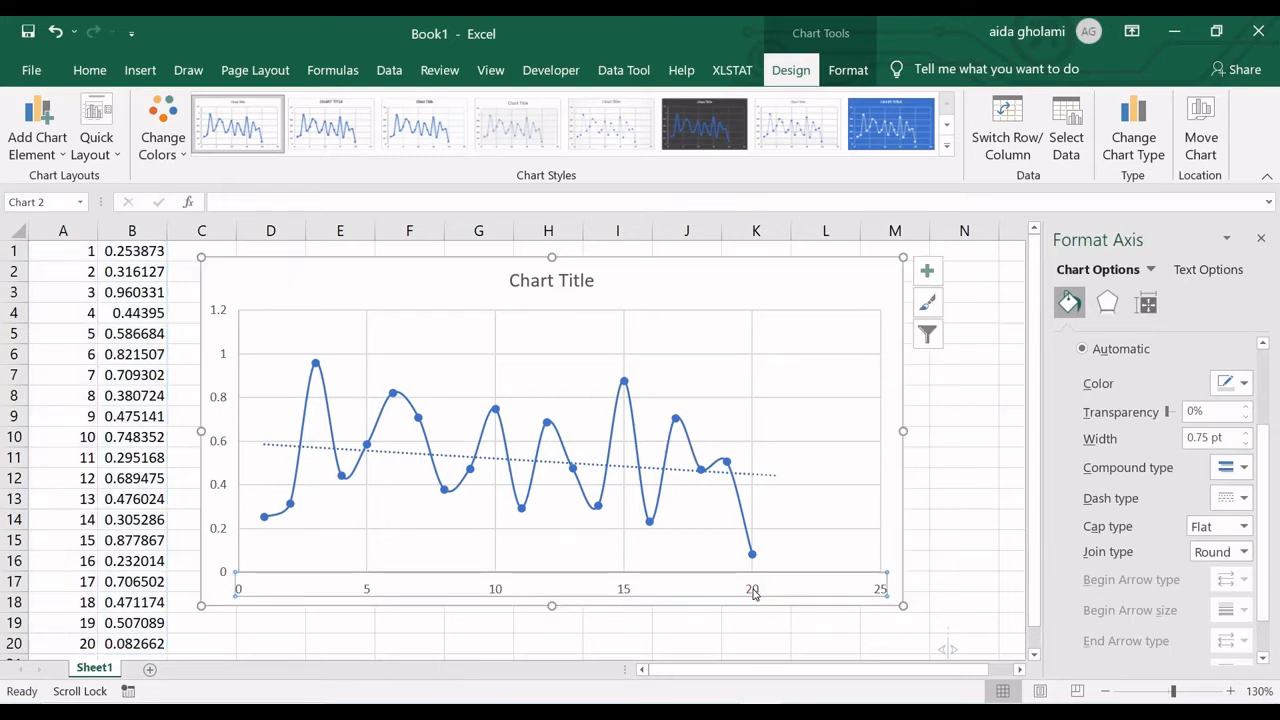
right_click(753, 592)
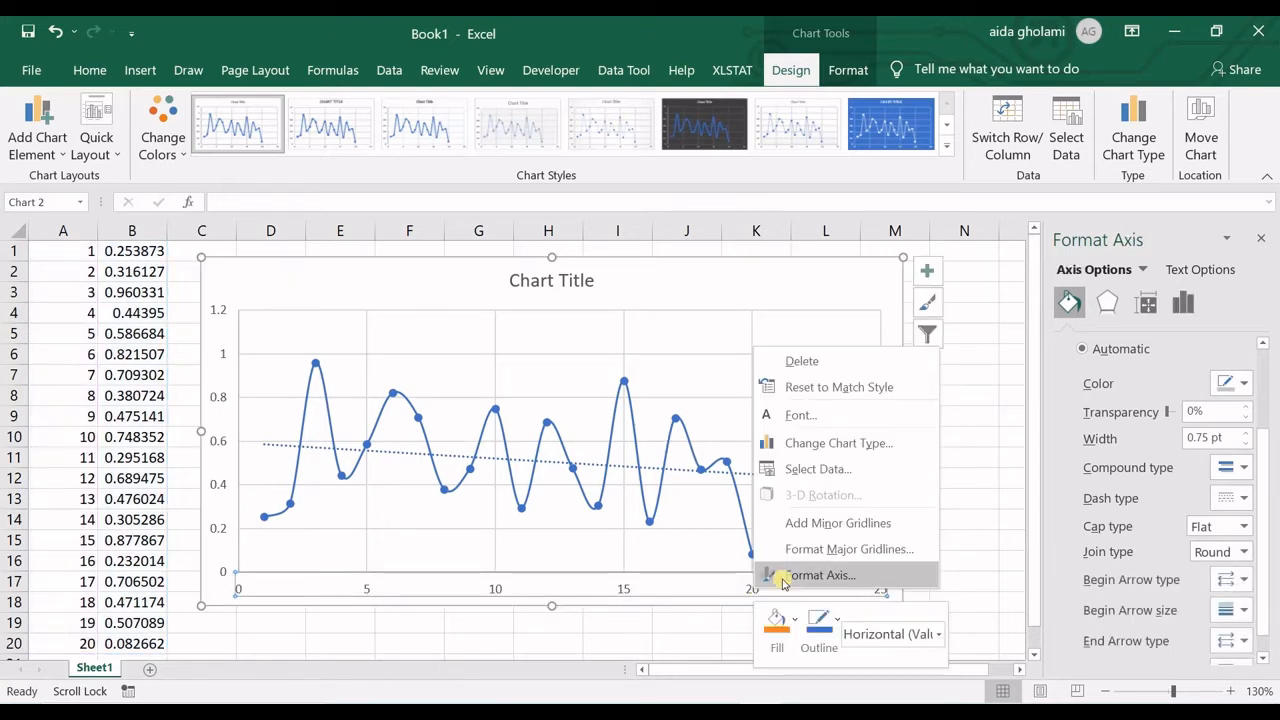
click(782, 578)
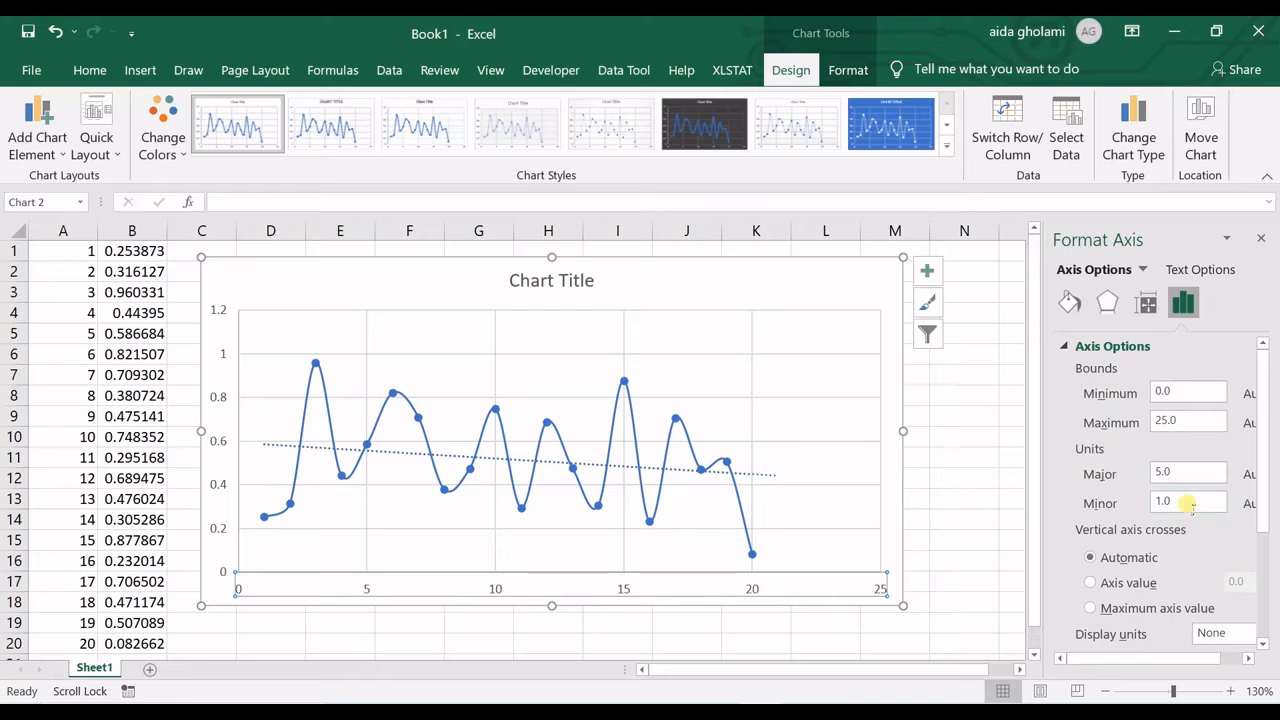
double_click(1168, 474)
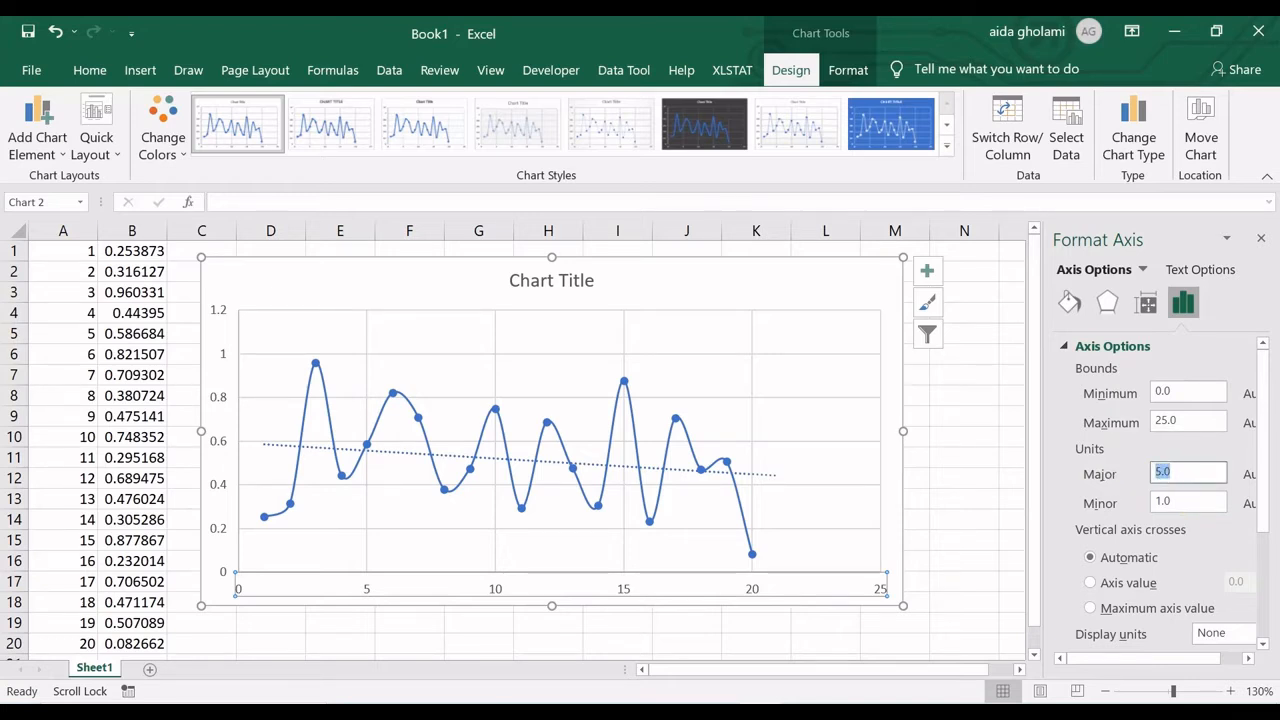
text(1.0)
click(1166, 505)
click(1260, 238)
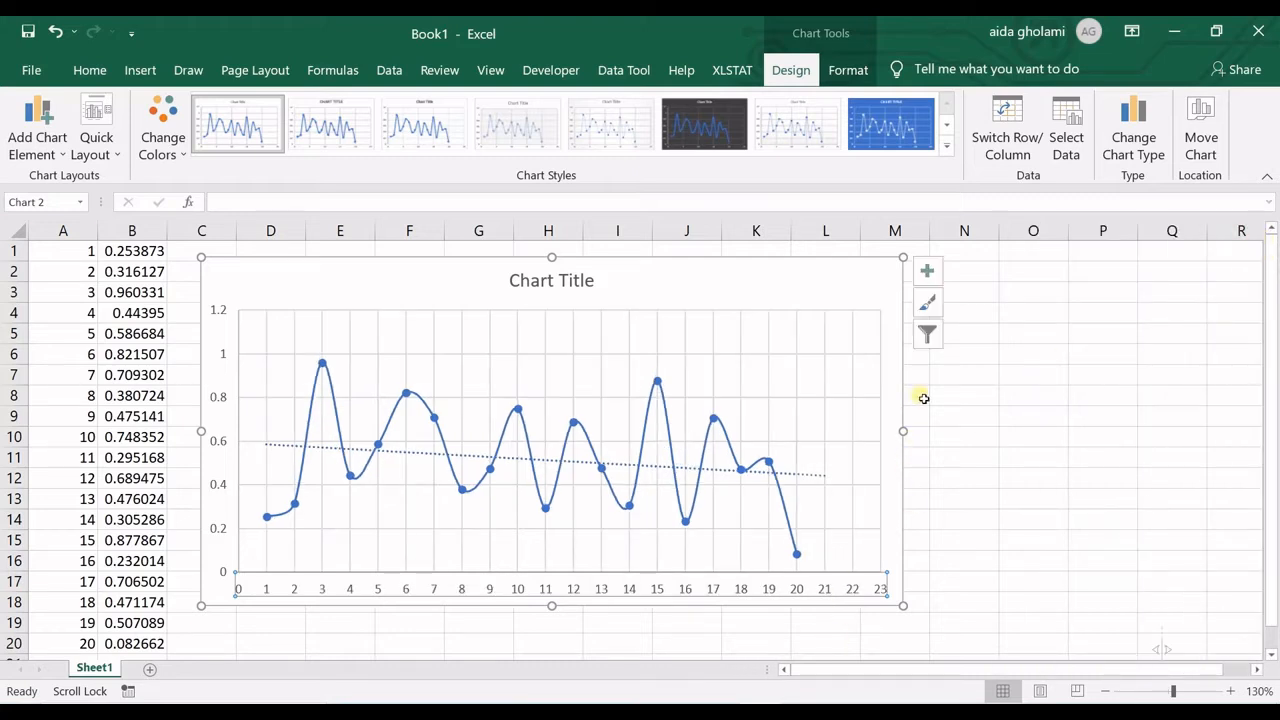
drag(905, 434, 1001, 431)
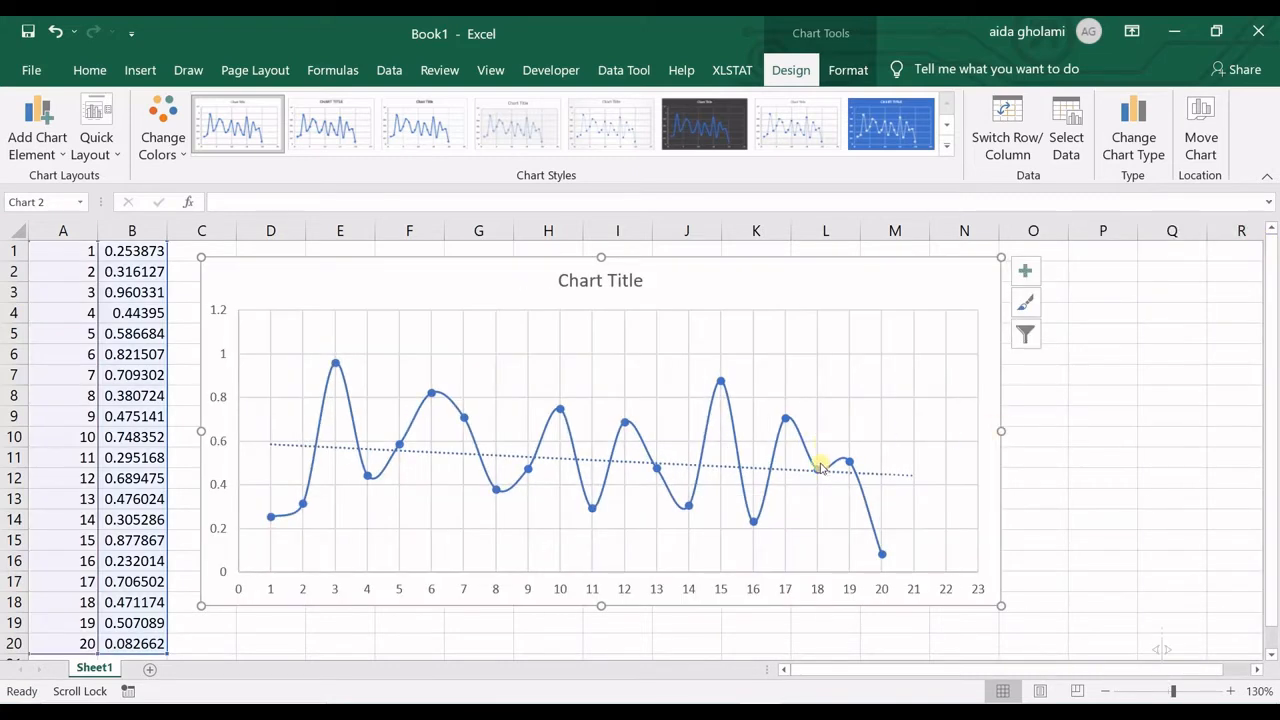
Step: Open the linear trendline's formatting options for the scatter chart and set the forward forecast to 2.0
click(1022, 276)
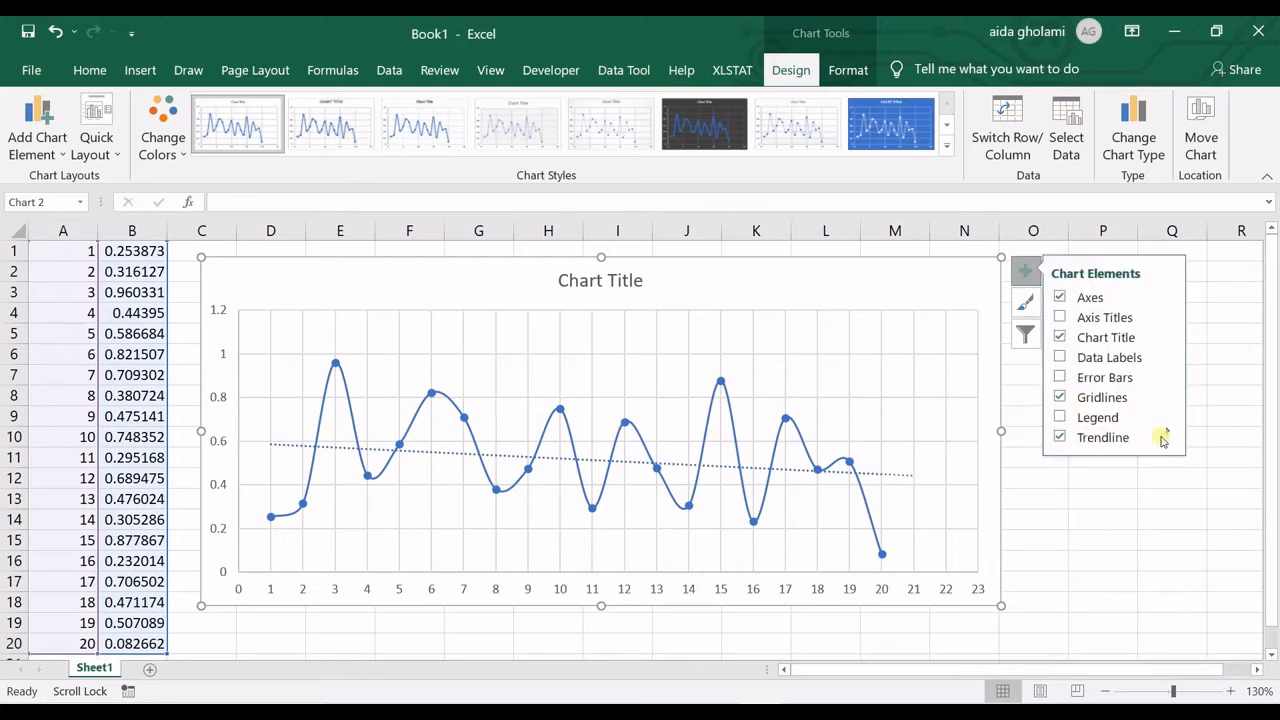
click(1167, 433)
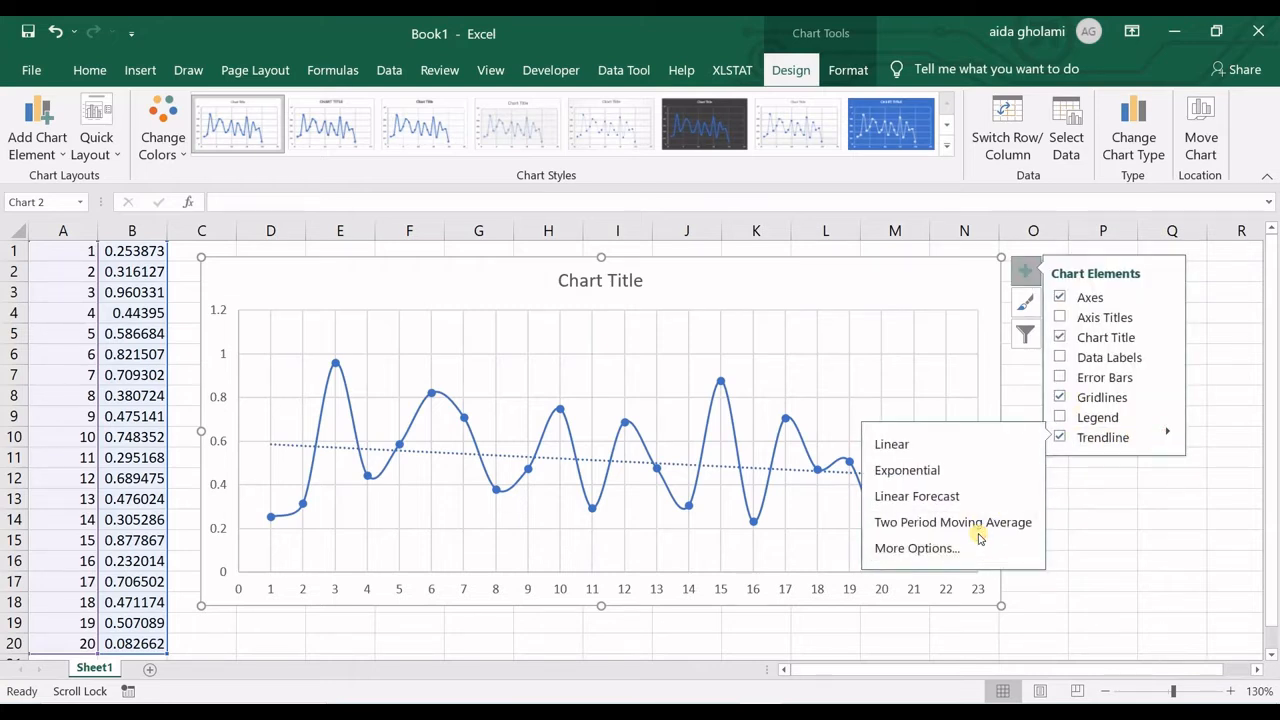
click(916, 548)
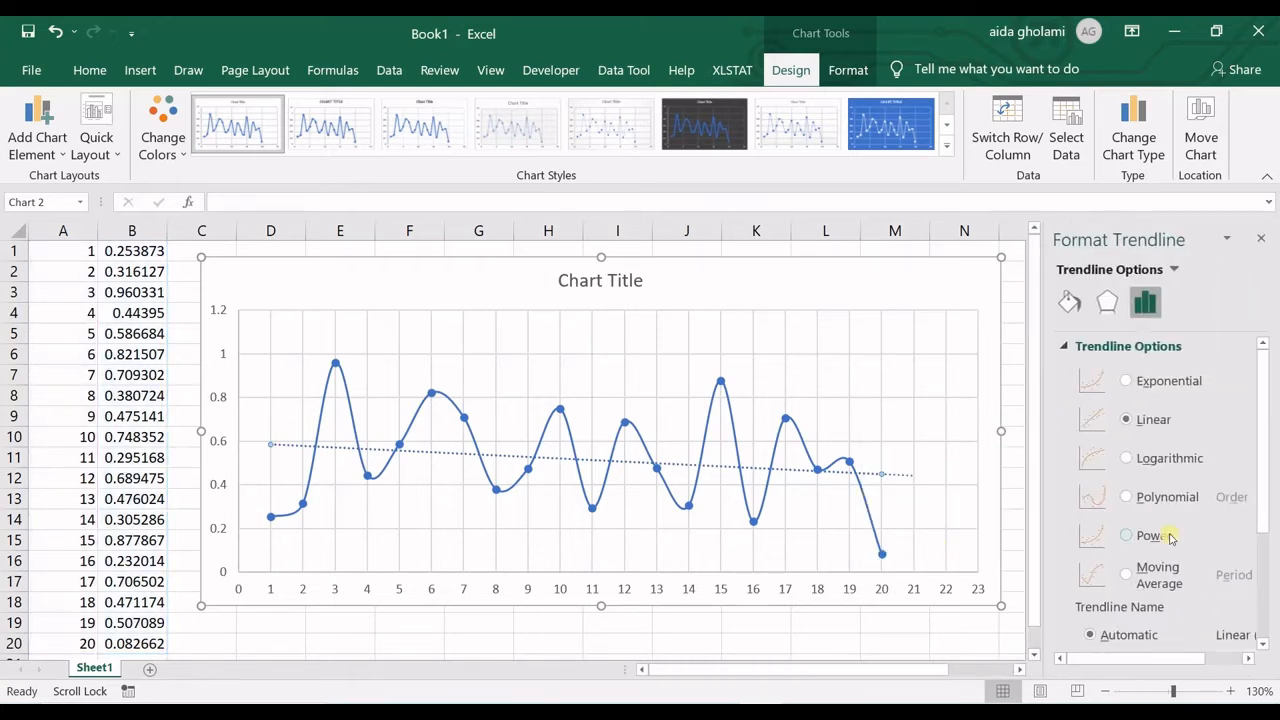
scroll(1193, 510, down, 1)
scroll(1193, 510, down, 3)
click(1198, 530)
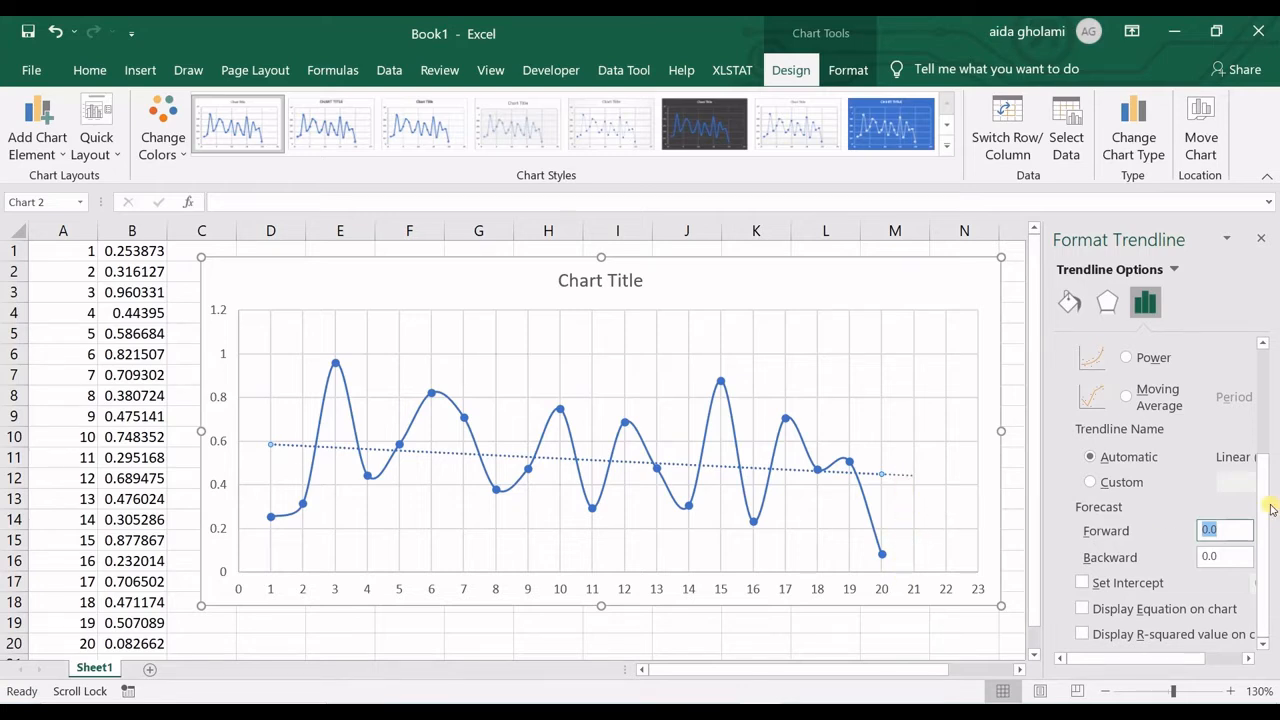
text(2.0)
click(1243, 562)
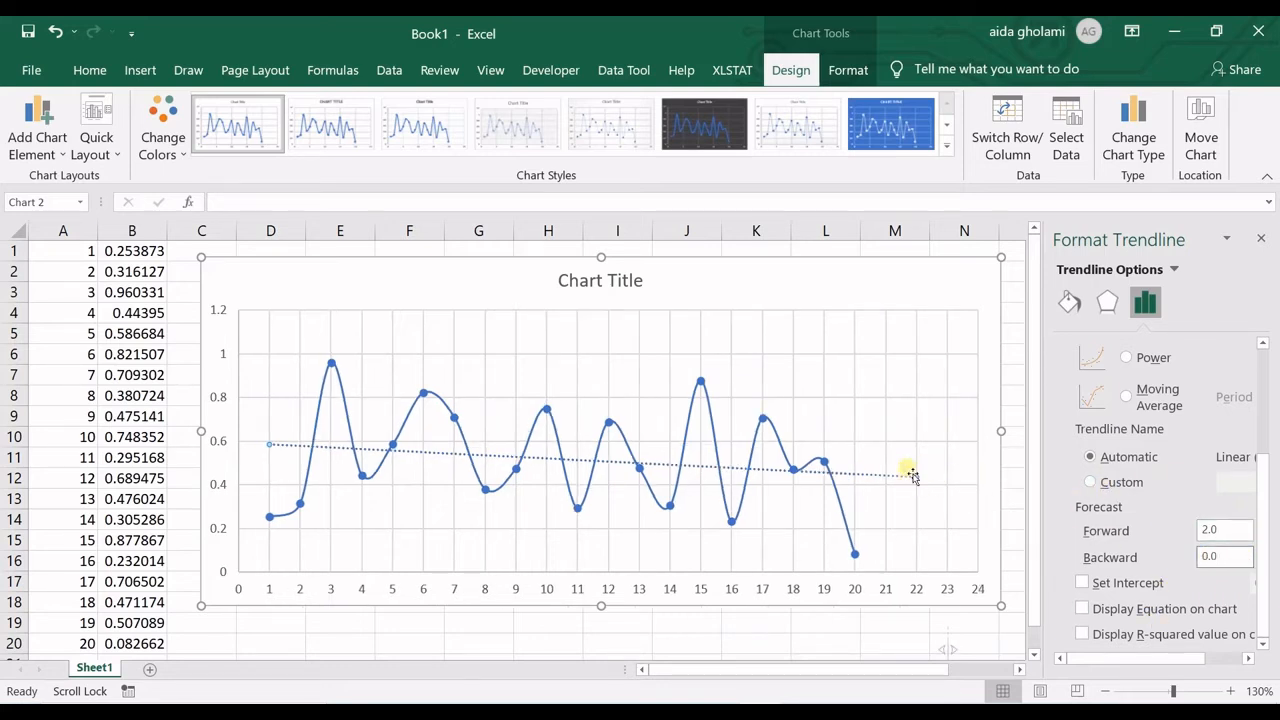
click(1204, 536)
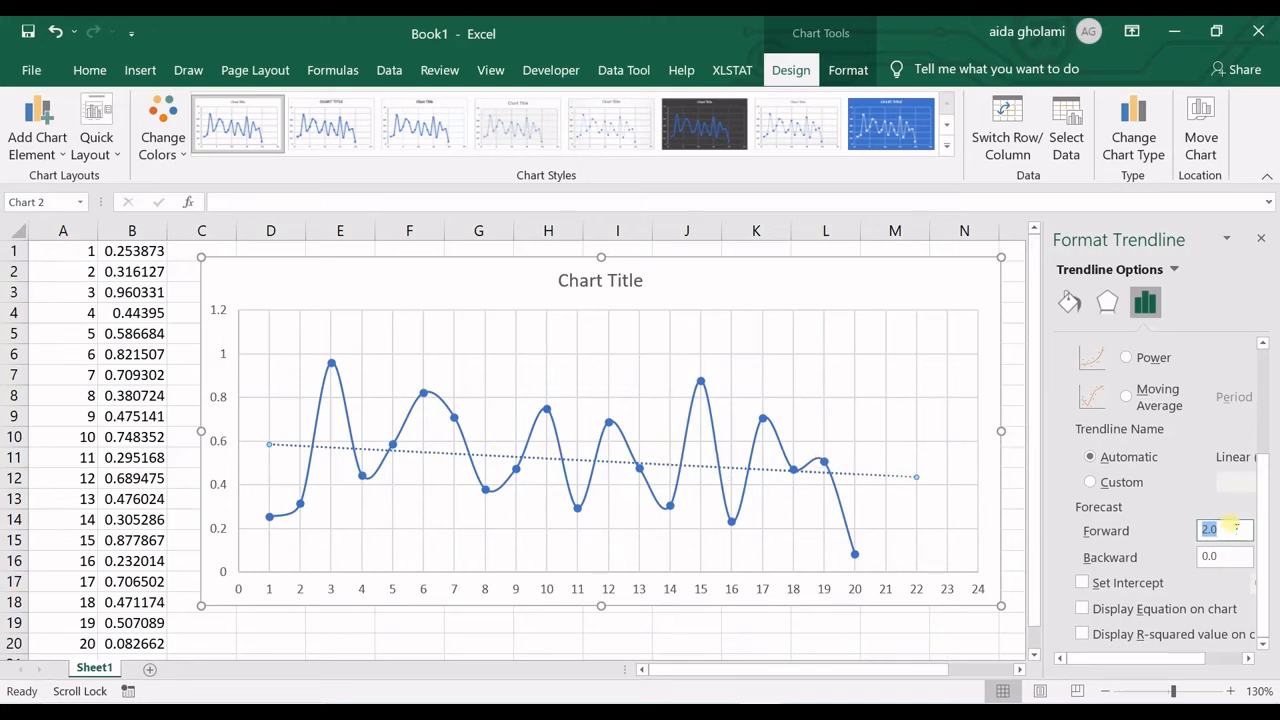
click(1230, 529)
click(80, 254)
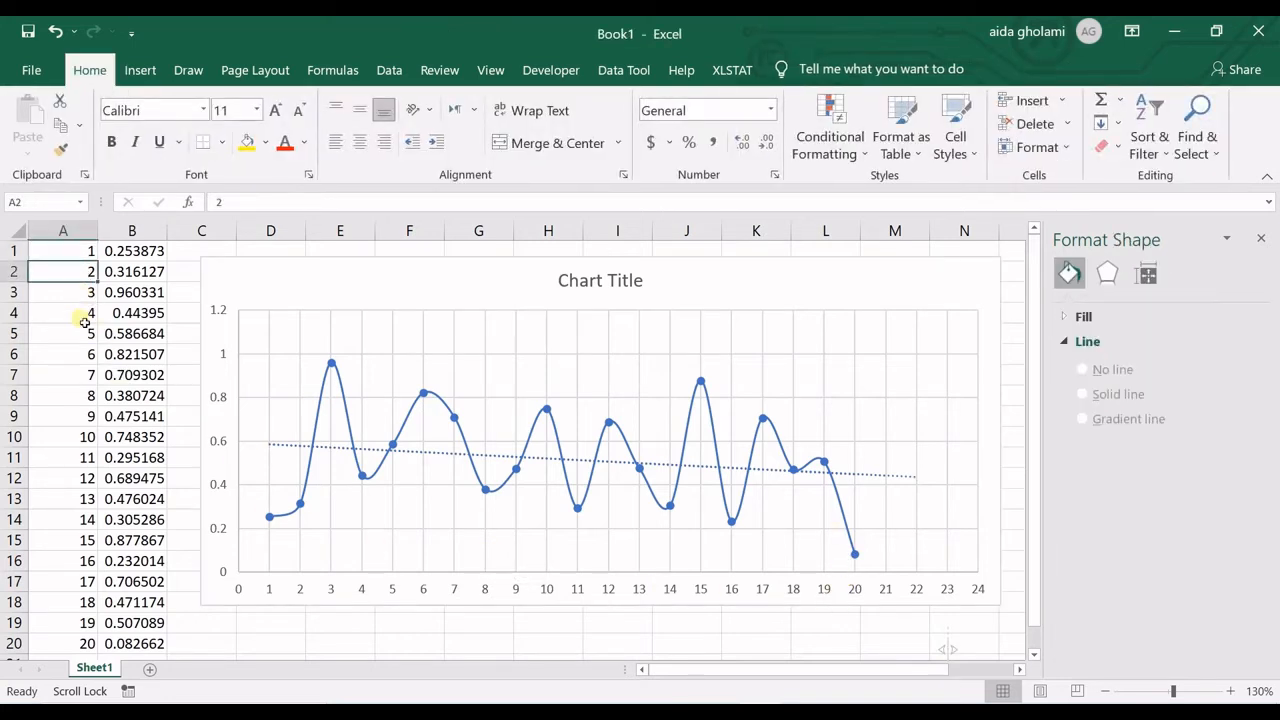
click(80, 316)
click(80, 254)
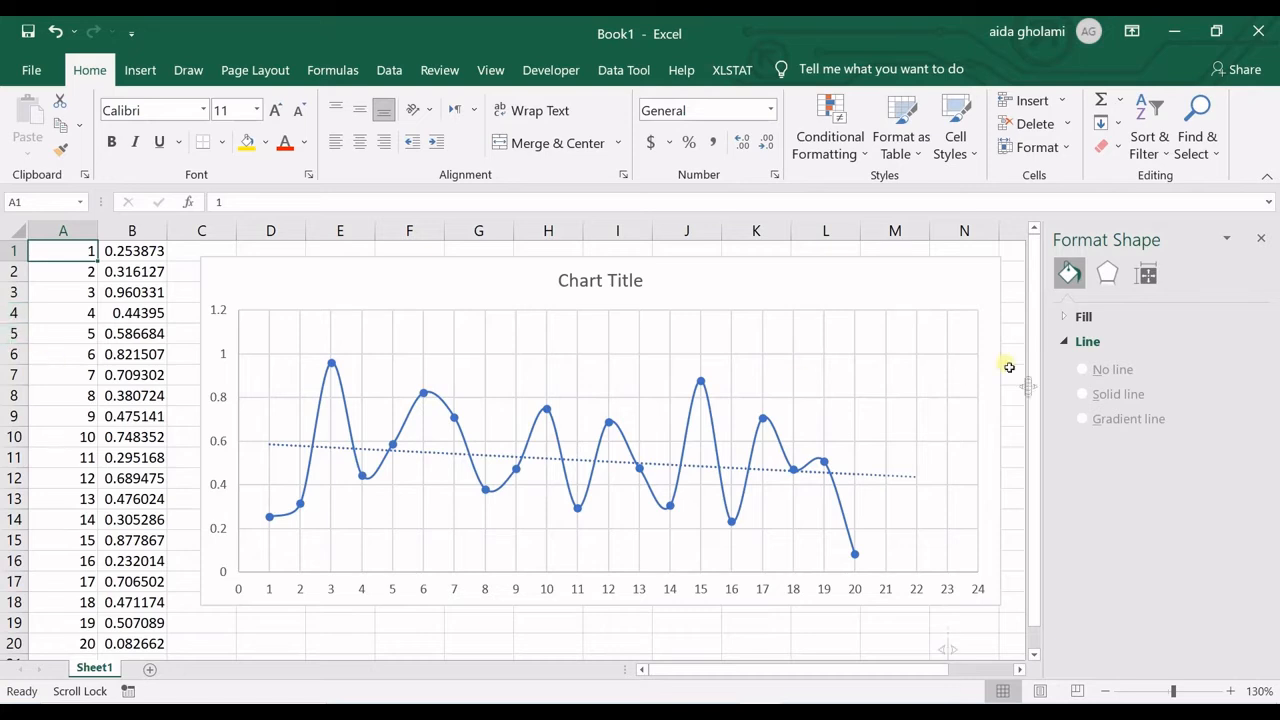
Step: Select the scatter chart again and reopen the trendline formatting options at the forecast settings
click(916, 295)
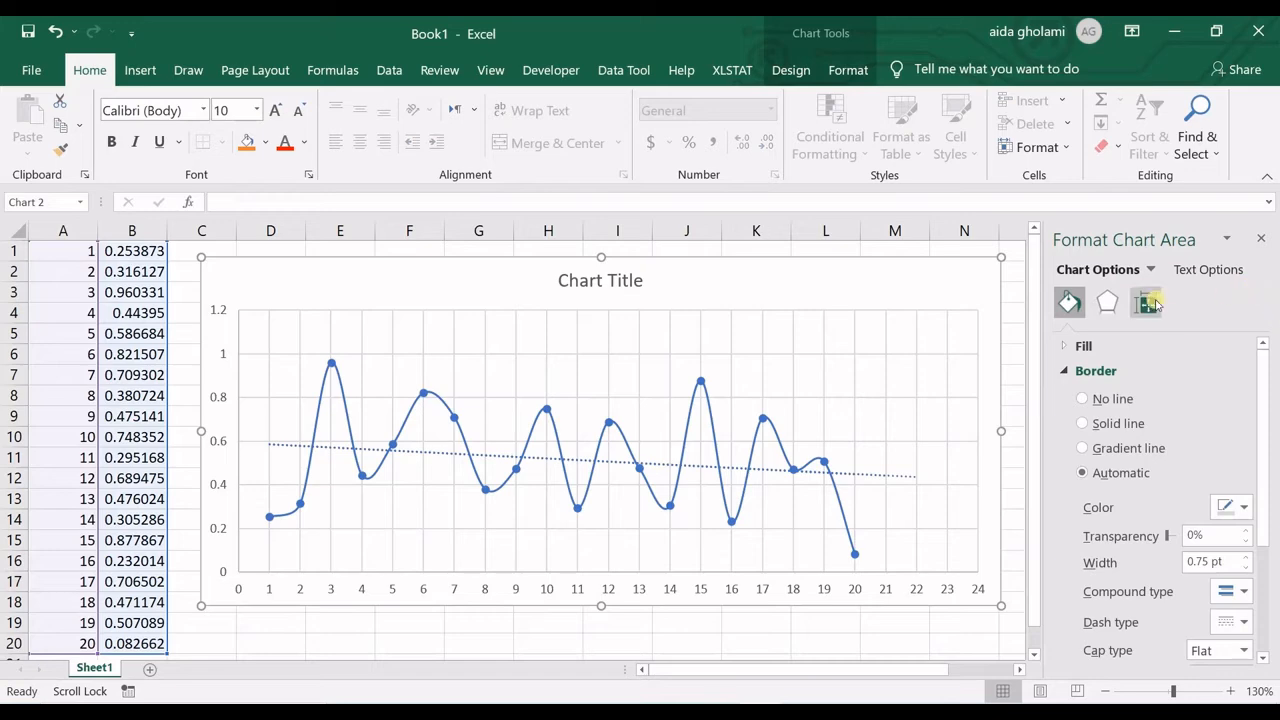
click(966, 335)
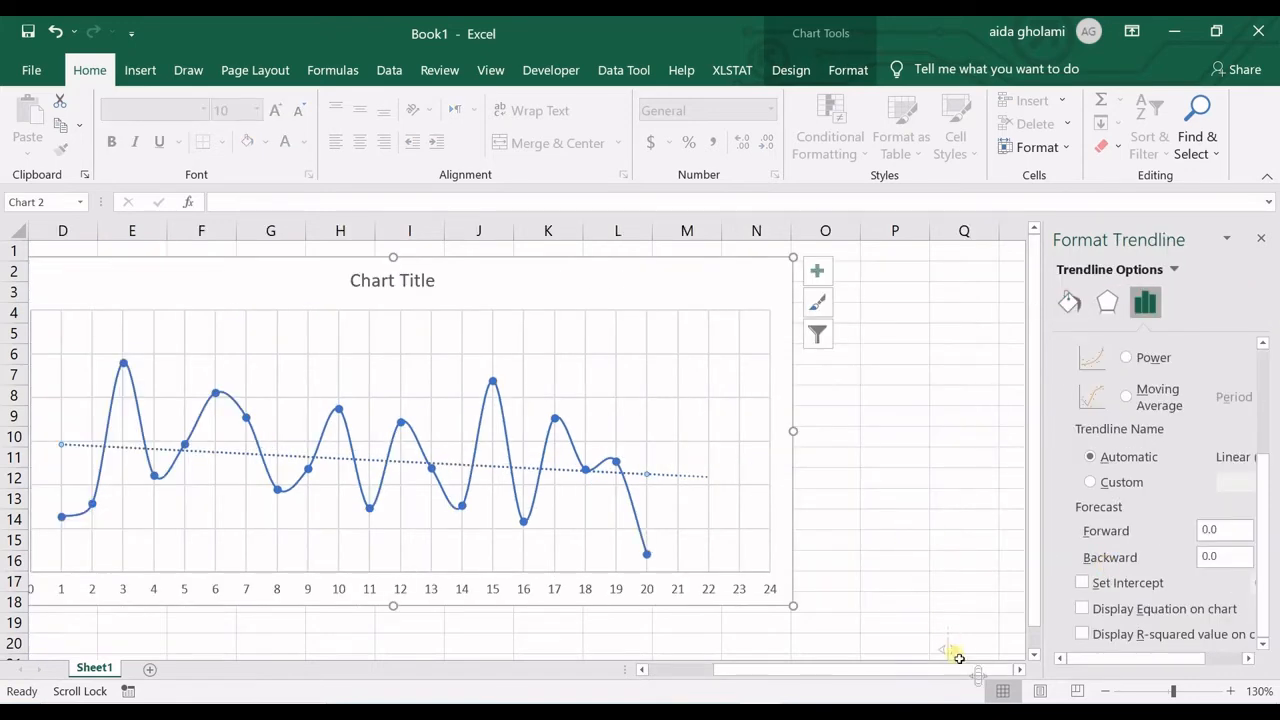
drag(963, 671, 940, 662)
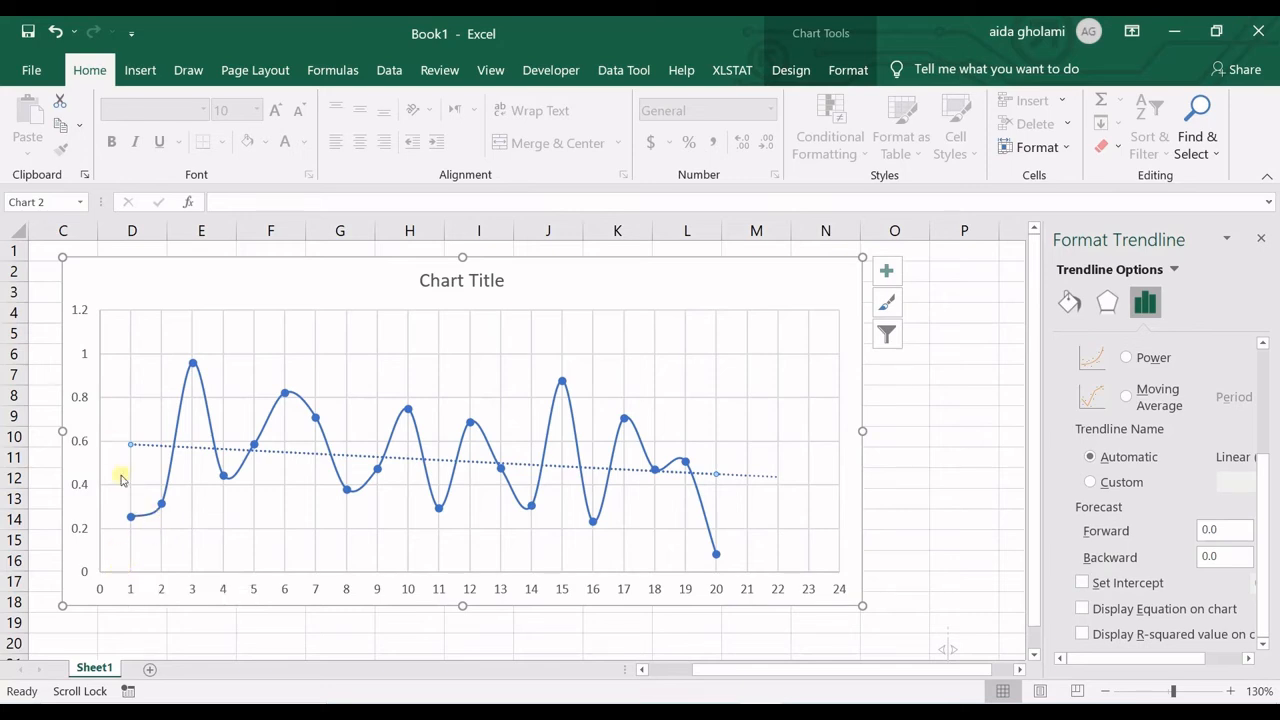
Step: Try a backward forecast of 5.0 on the trendline, and reset the backward forecast to 0.0
click(1238, 557)
click(1222, 538)
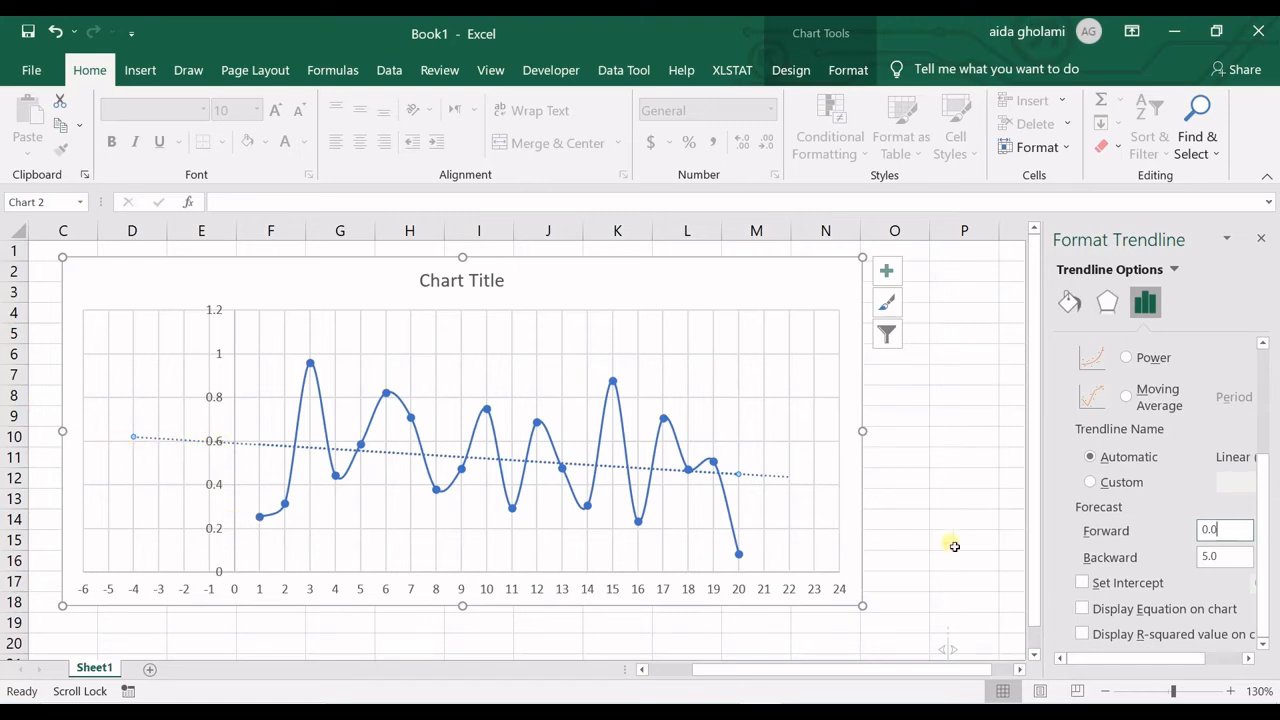
drag(1235, 556, 1157, 553)
text(0.0)
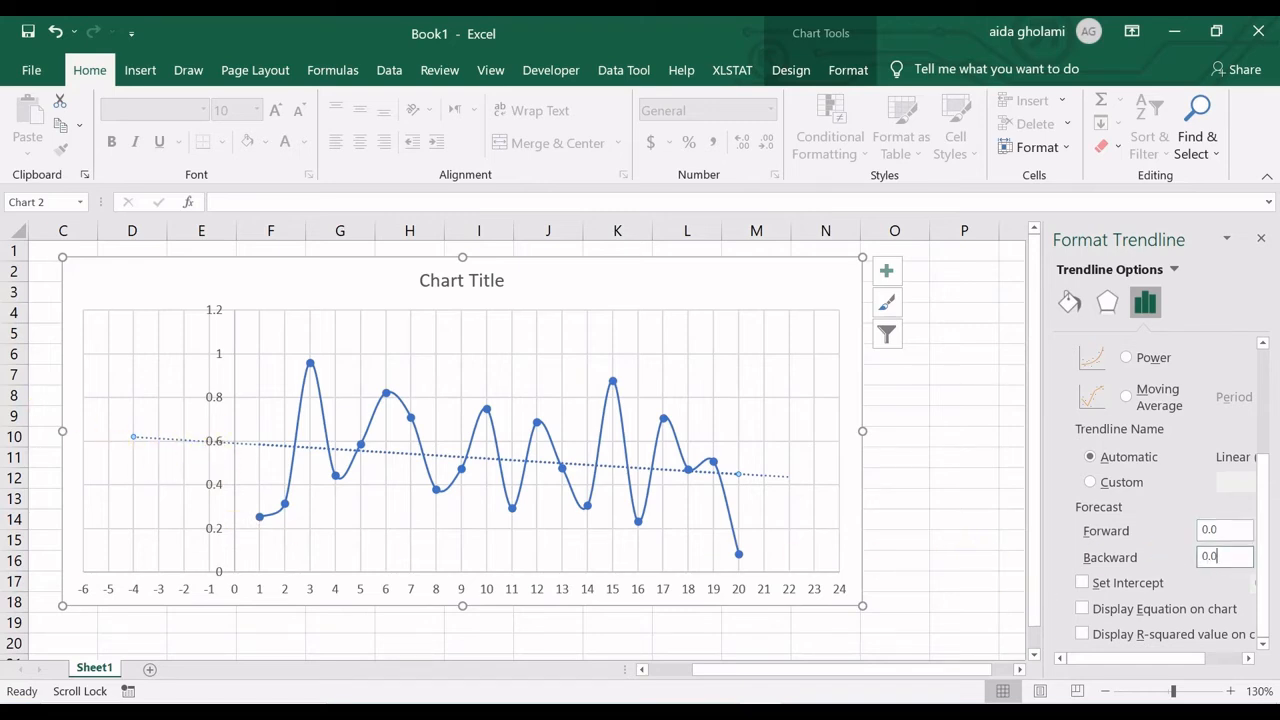
click(1234, 528)
right_click(1235, 528)
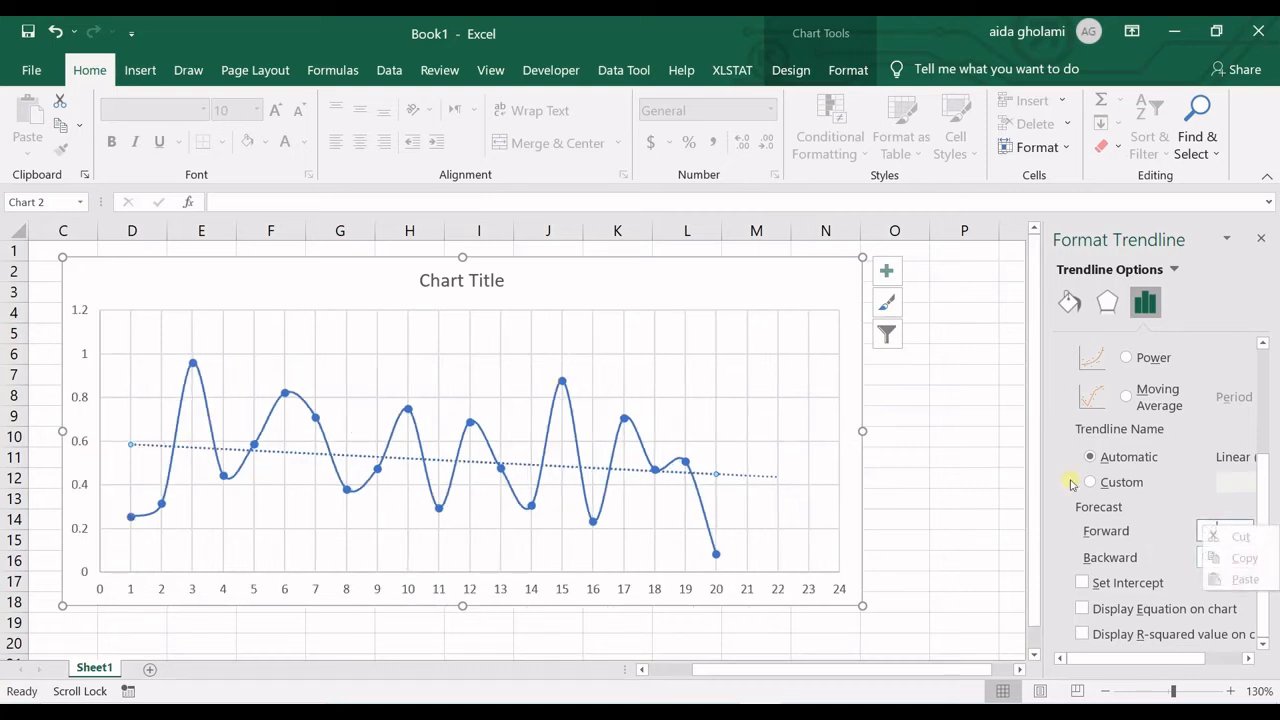
click(1101, 585)
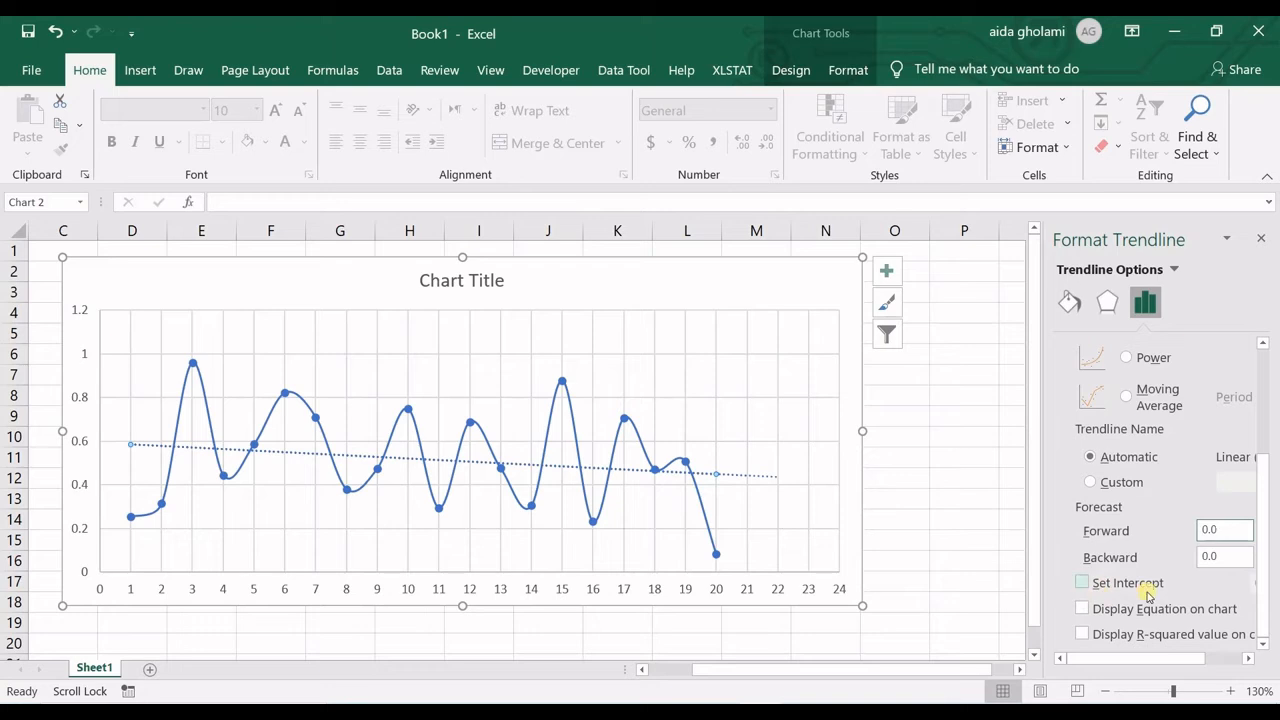
Step: Display the trendline's equation and R-squared value on the chart, and place them one under the other in the plot area's upper-right corner
click(1084, 609)
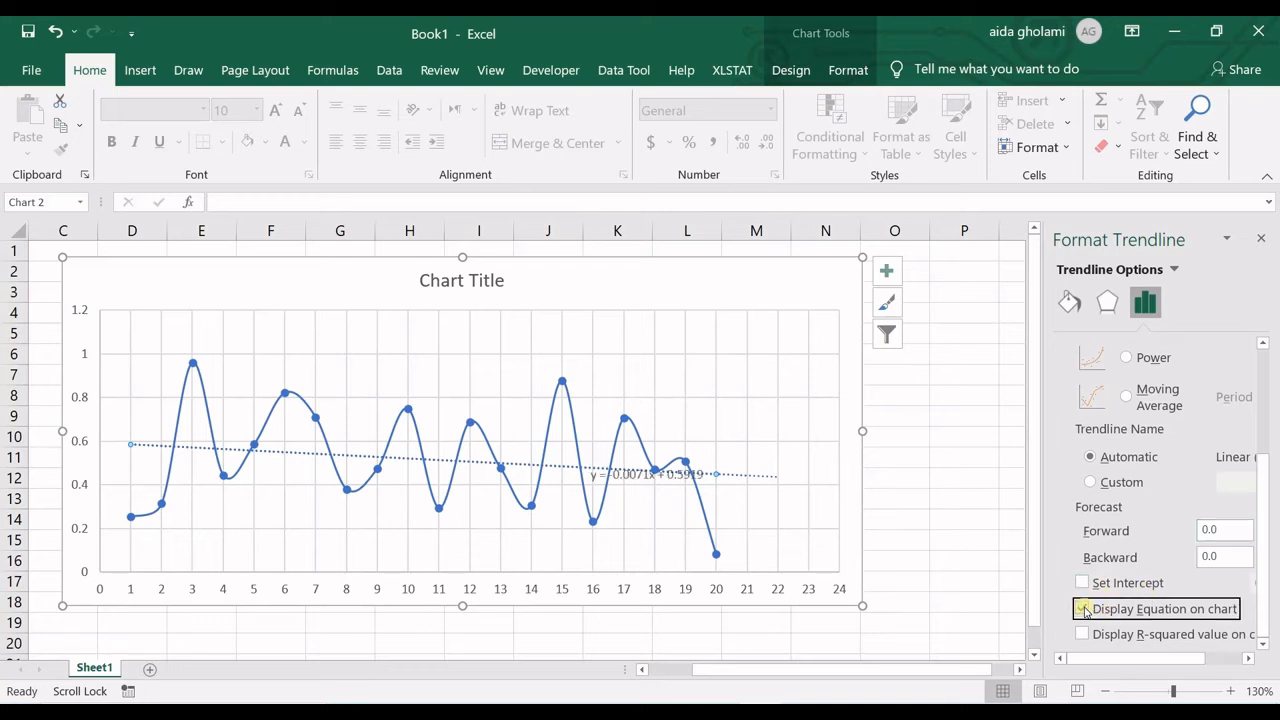
drag(637, 485, 716, 340)
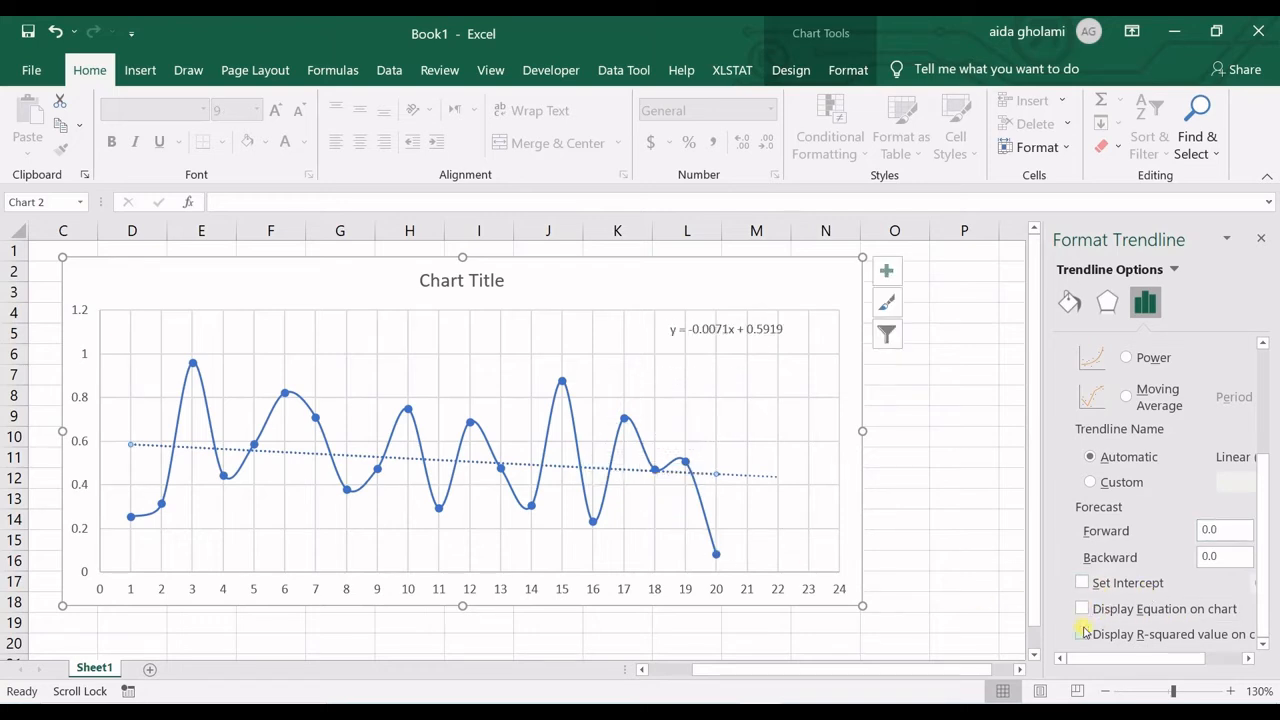
click(1082, 633)
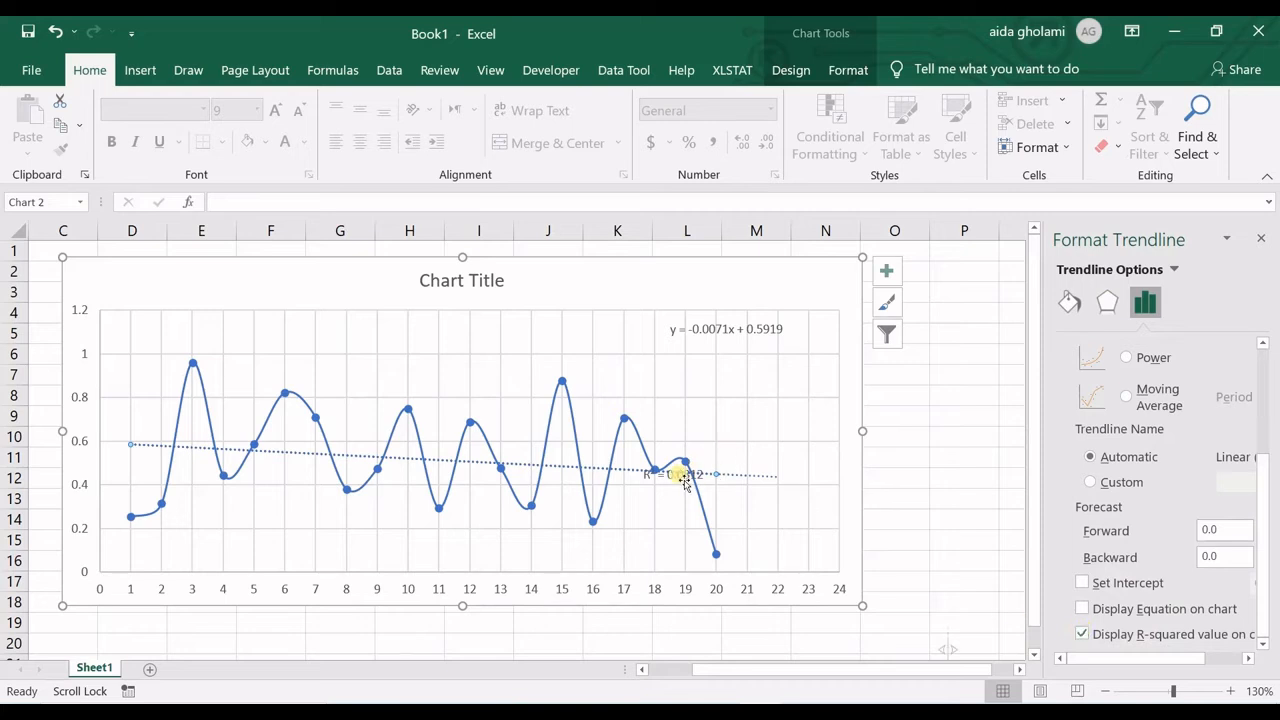
drag(680, 471, 706, 411)
mouse_move(724, 362)
mouse_down()
mouse_move(710, 353)
mouse_move(728, 347)
mouse_up()
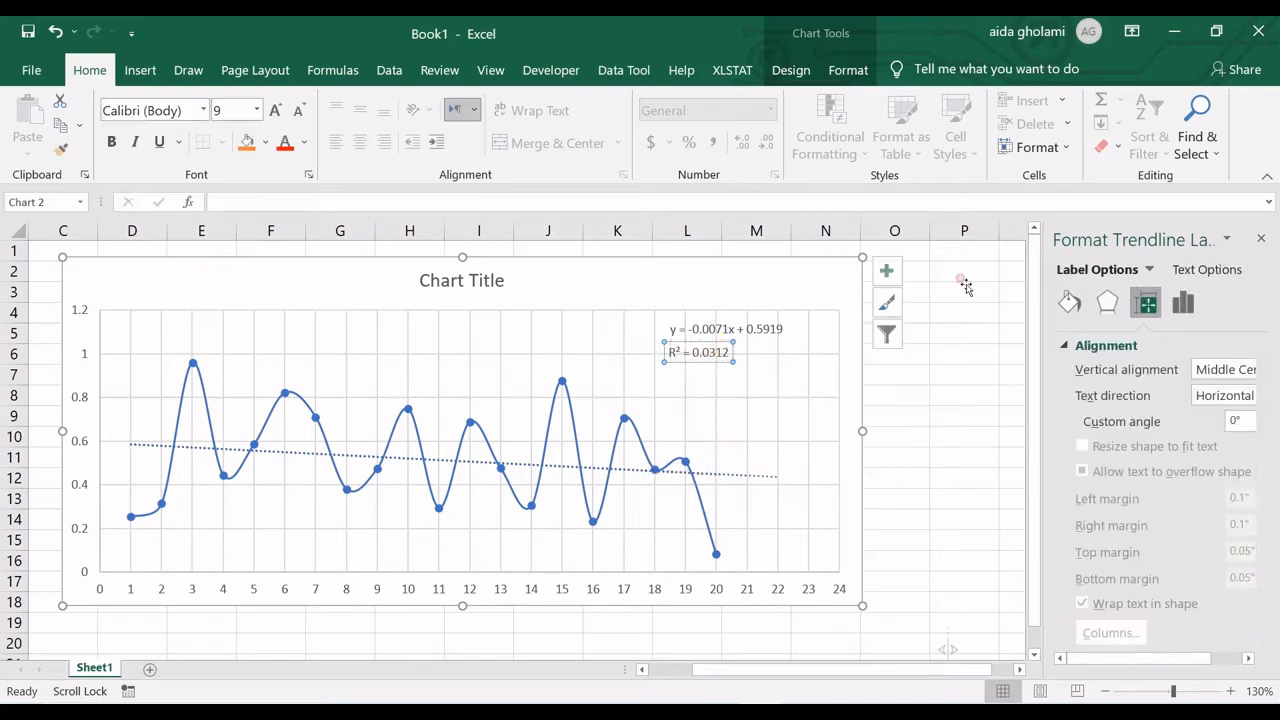
click(1260, 236)
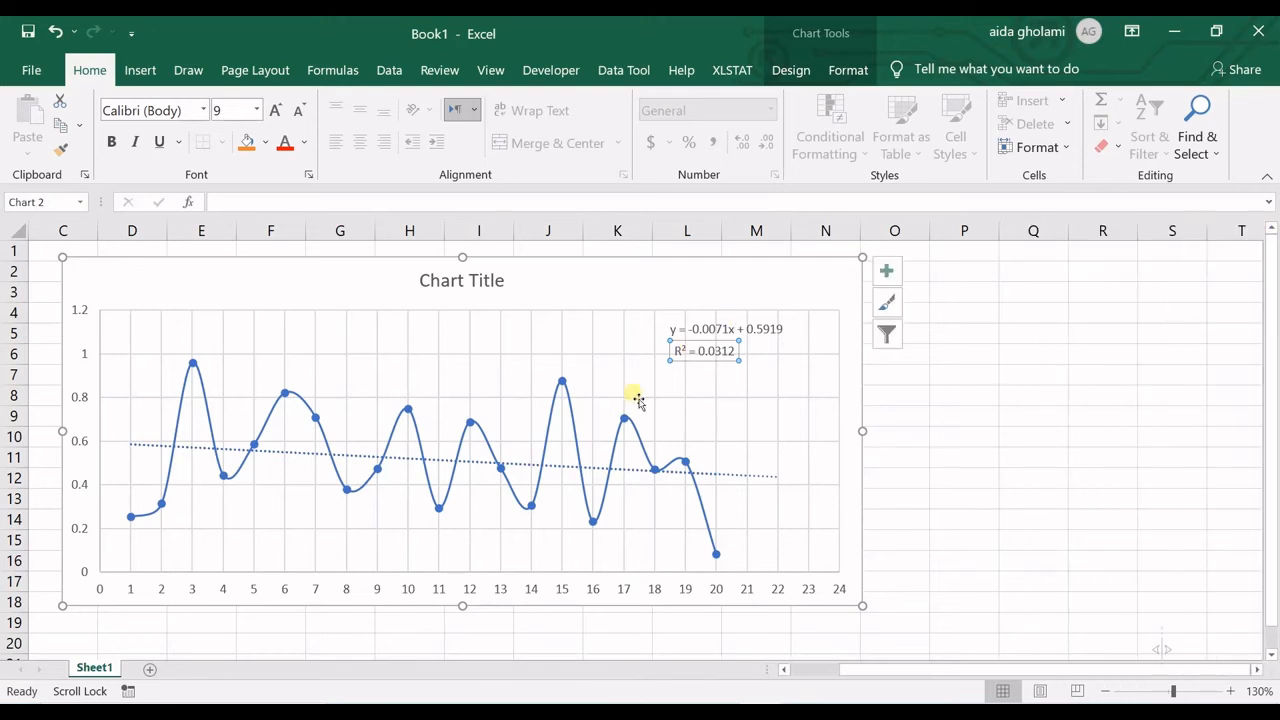
Step: Move the chart about one column to the right and select its trendline
drag(766, 286, 832, 286)
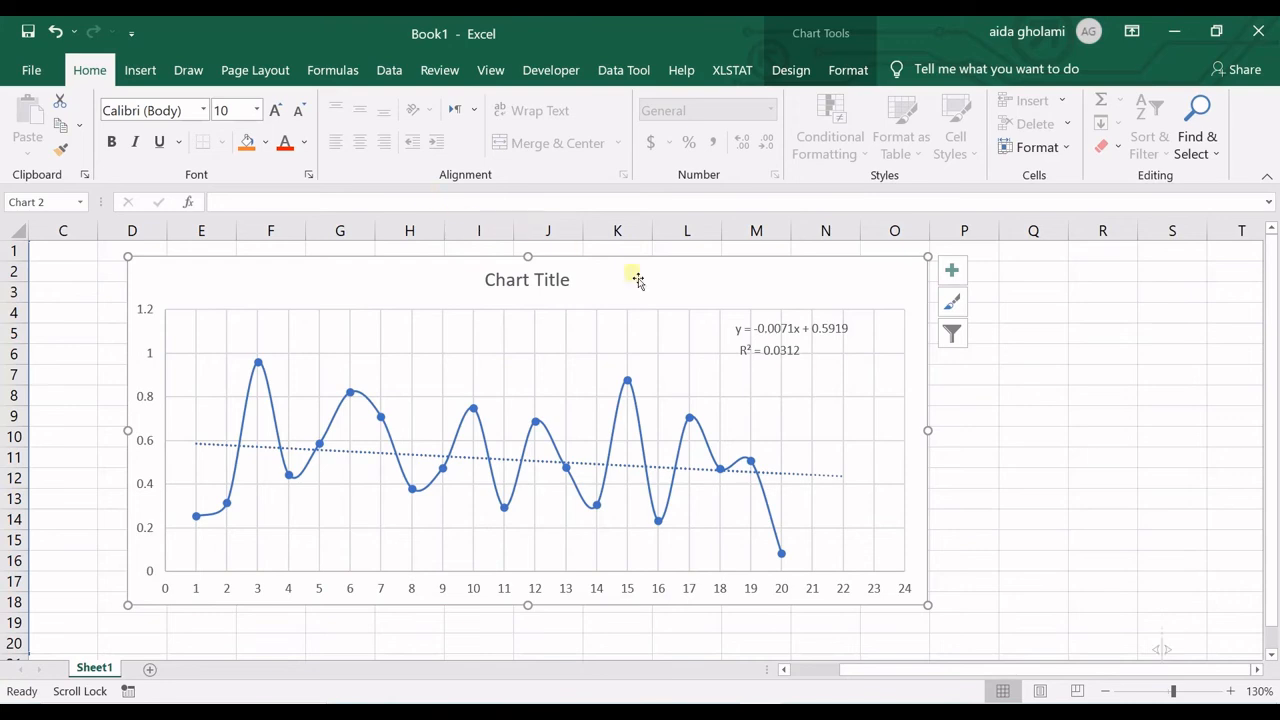
click(390, 68)
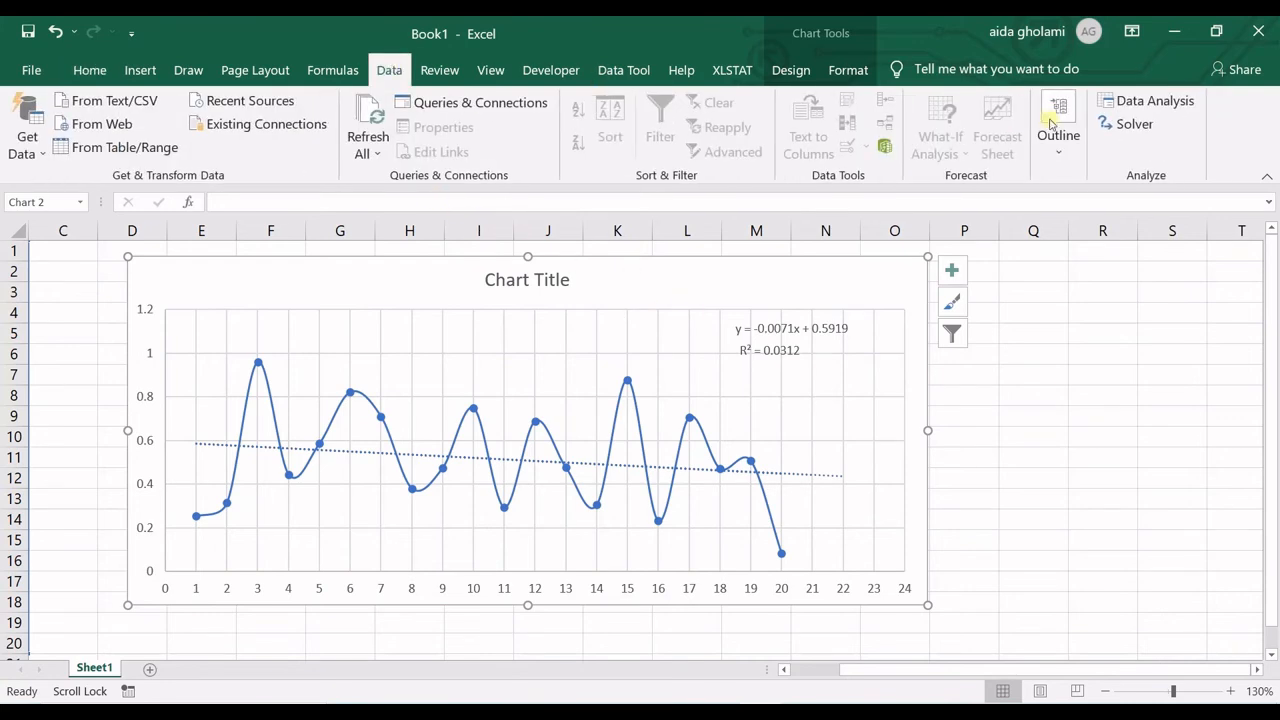
click(86, 69)
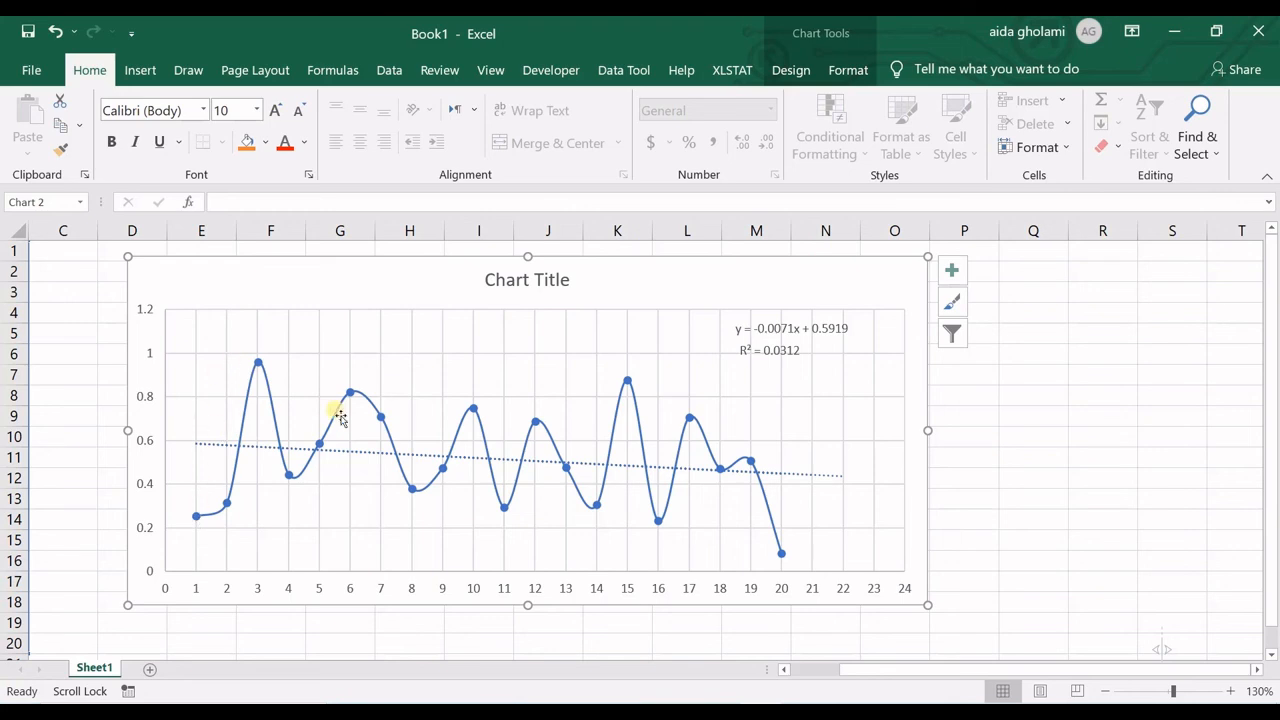
click(787, 475)
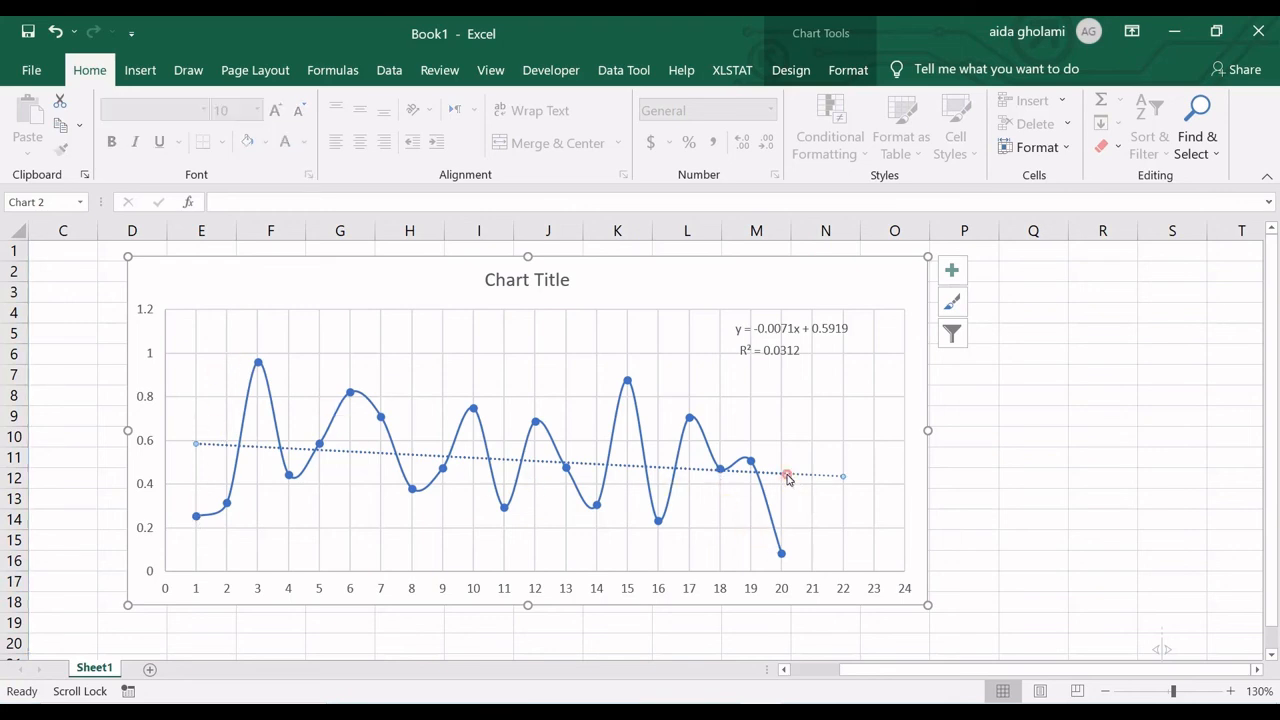